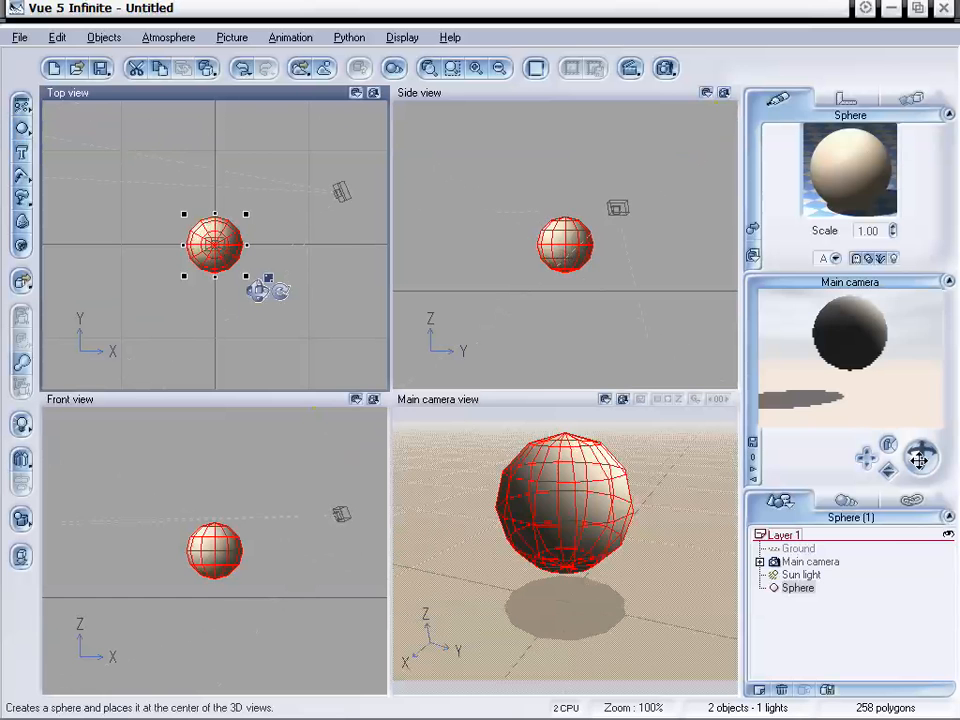
Step: Move the main camera closer to the sphere and open the Effects settings of its Default material
{"action": "mouse_move", "coordinate": [866, 459]}
{"action": "left_mouse_down"}
{"action": "mouse_move", "coordinate": [860, 442]}
{"action": "mouse_move", "coordinate": [887, 457]}
{"action": "mouse_move", "coordinate": [869, 445]}
{"action": "left_mouse_up"}
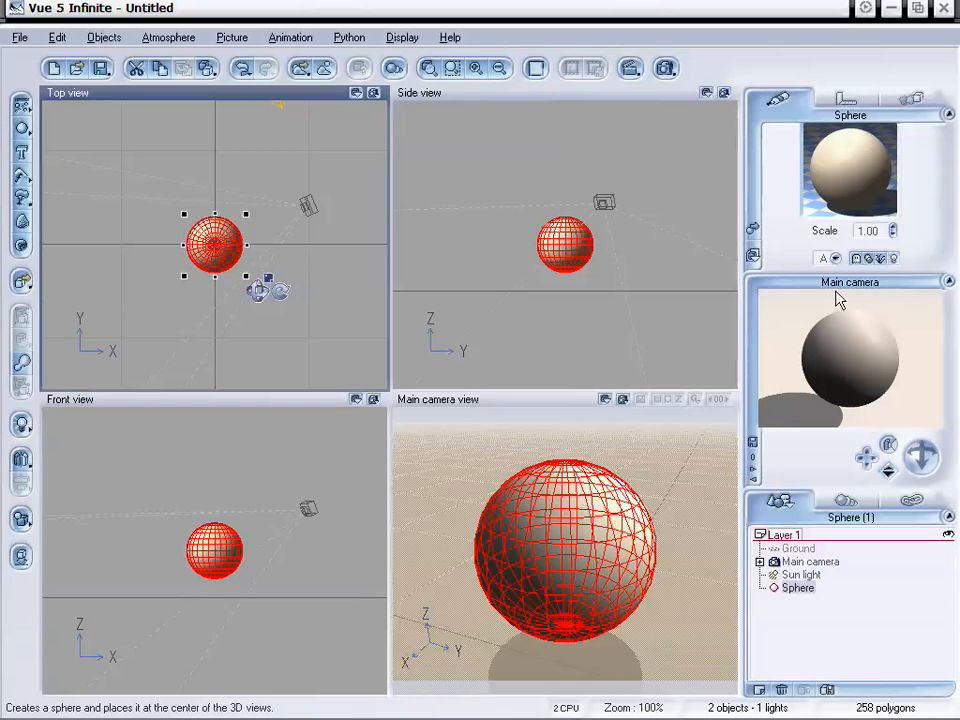
{"action": "double_click", "coordinate": [853, 167]}
{"action": "left_click_drag", "start_coordinate": [369, 117], "coordinate": [345, 118]}
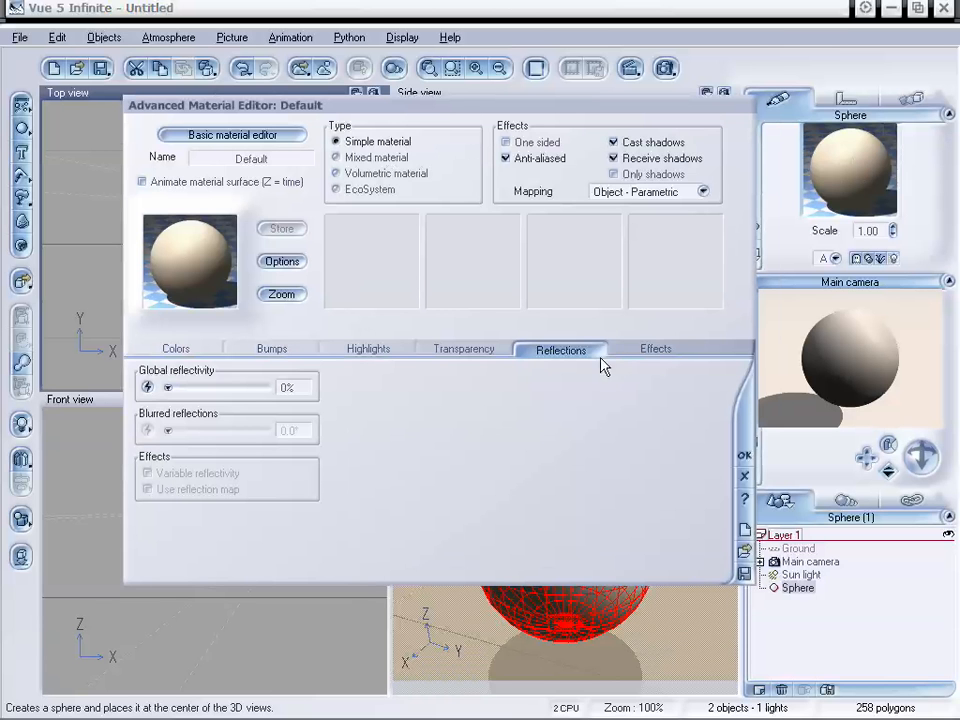
{"action": "left_click", "coordinate": [656, 350]}
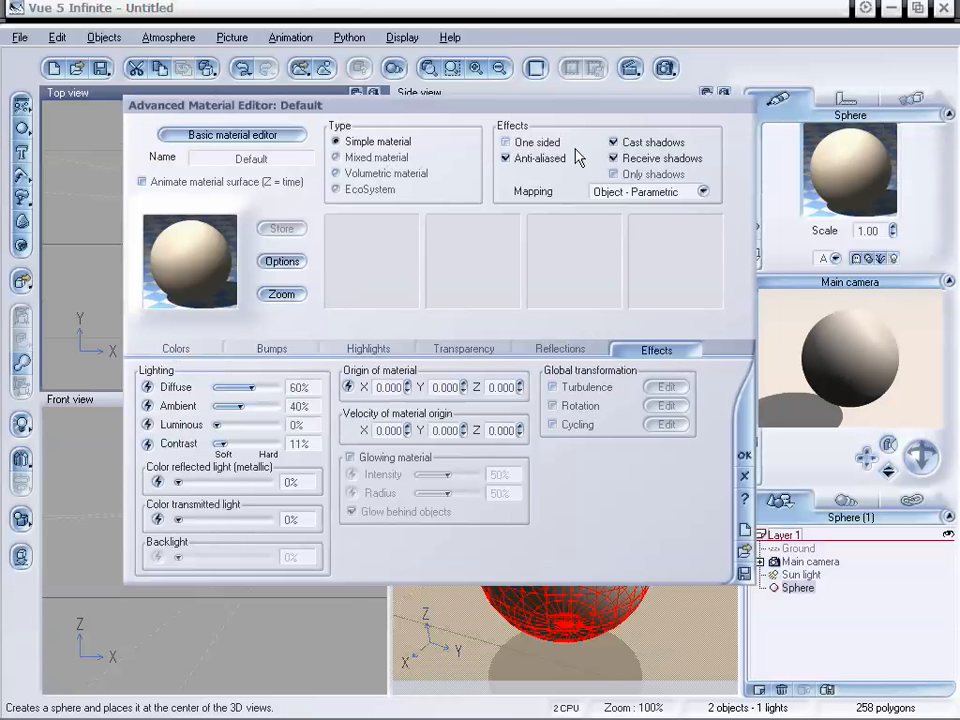
{"action": "left_click_drag", "start_coordinate": [574, 115], "coordinate": [572, 120]}
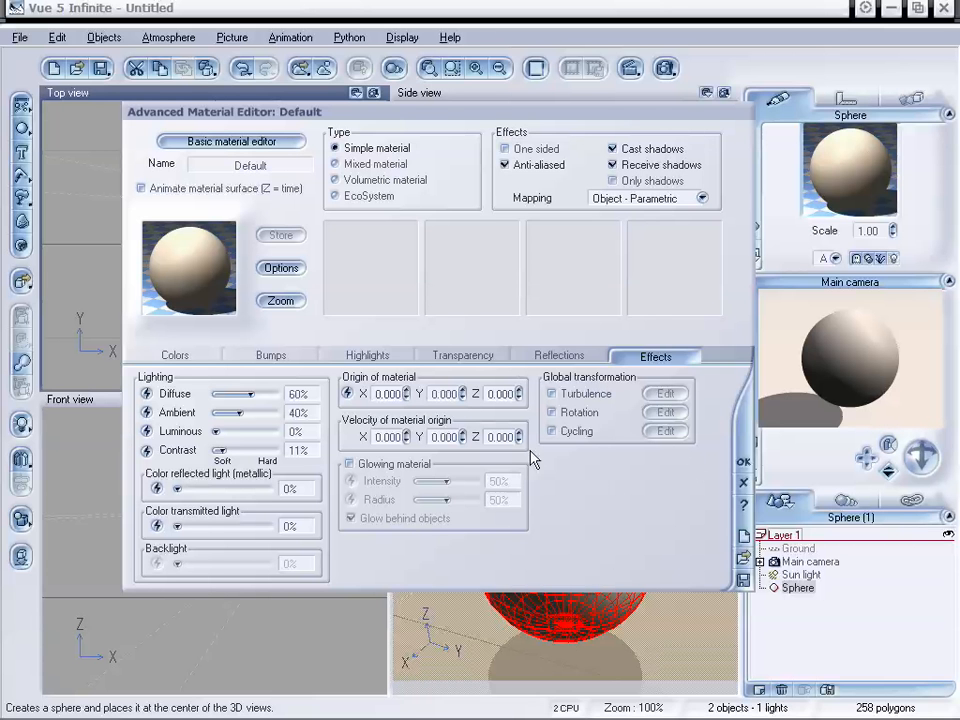
Step: Try the Turbulence, Rotation and Cycling global transformations on the Default material, switch them off again and discard the edit
{"action": "left_click", "coordinate": [576, 394]}
{"action": "left_click", "coordinate": [578, 412]}
{"action": "left_click", "coordinate": [576, 431]}
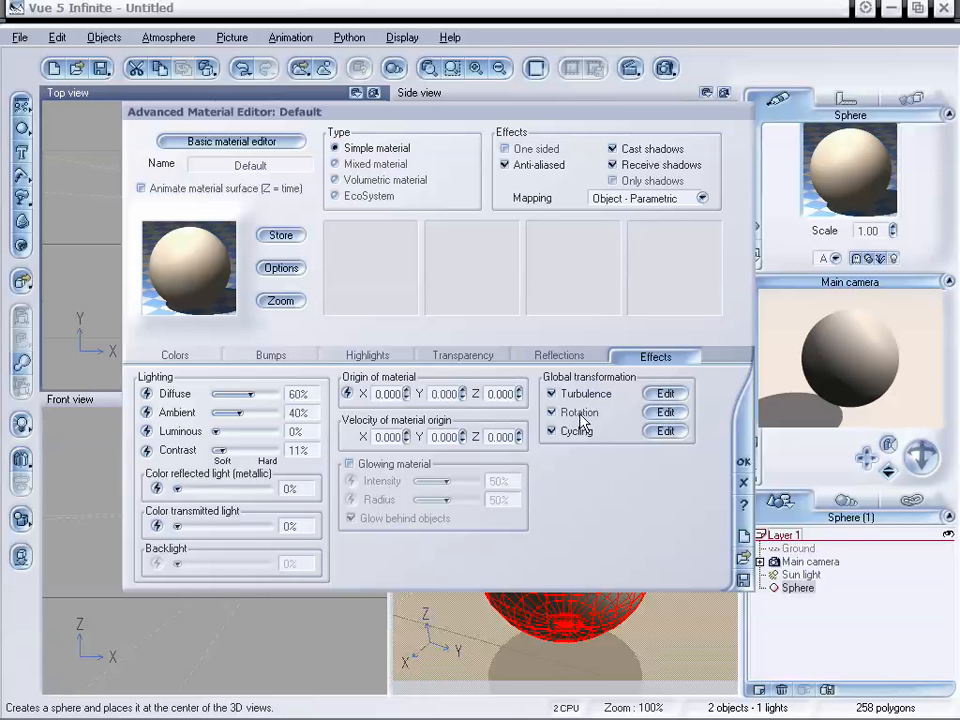
{"action": "left_click", "coordinate": [576, 394]}
{"action": "left_click", "coordinate": [578, 412]}
{"action": "left_click", "coordinate": [576, 431]}
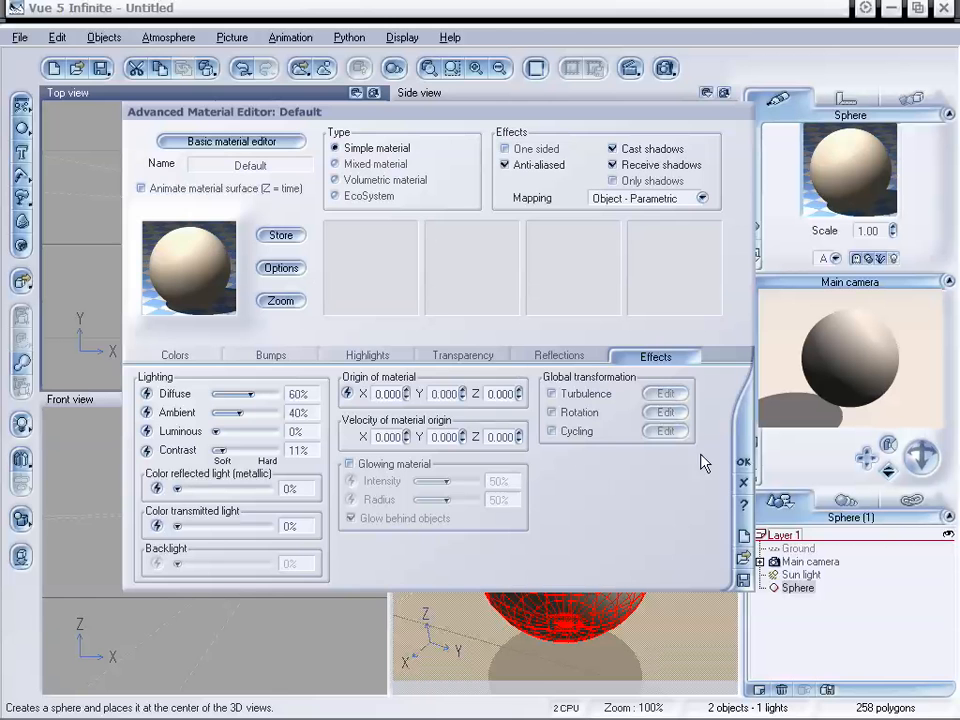
{"action": "left_click", "coordinate": [742, 483]}
Step: Load the Wet sand material from the Rocks collection onto the sphere and move the main camera closer to it
{"action": "left_click", "coordinate": [752, 232]}
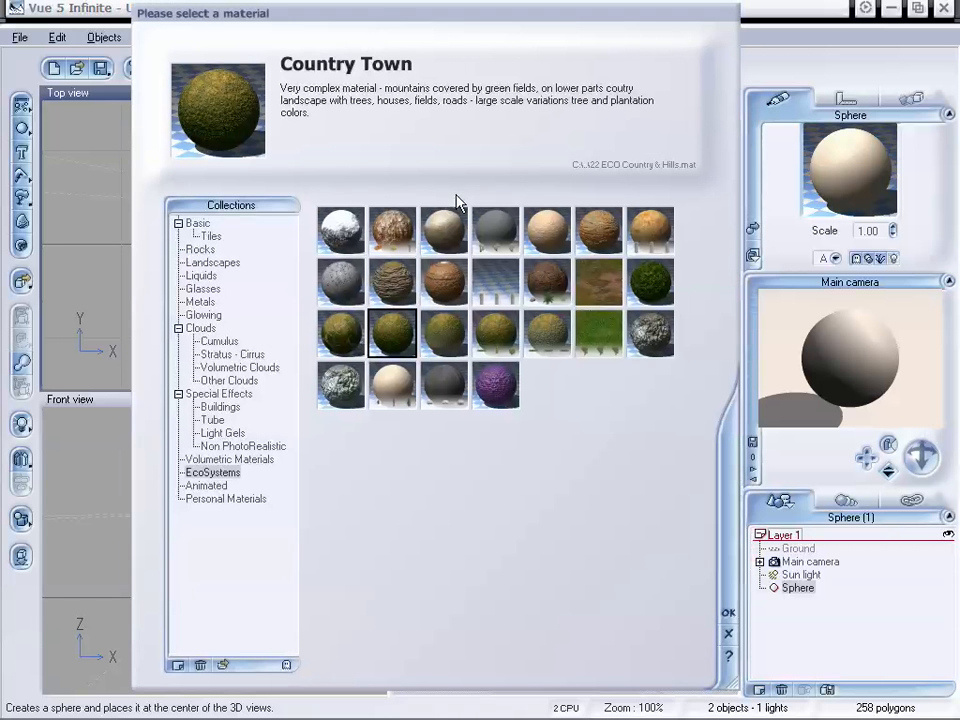
{"action": "left_click", "coordinate": [199, 249]}
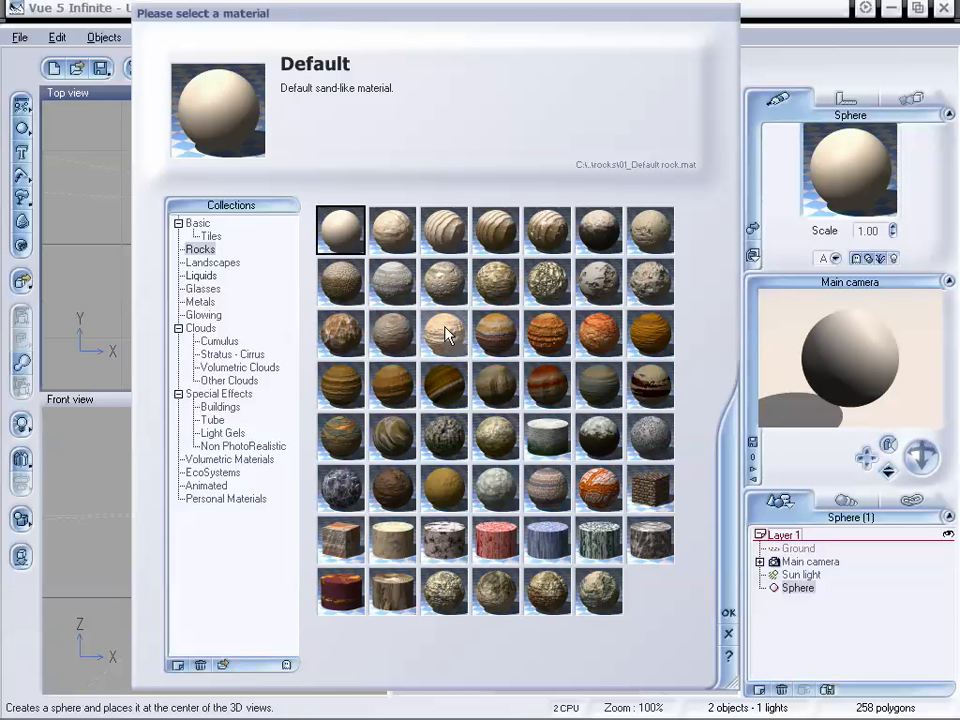
{"action": "left_click", "coordinate": [728, 614]}
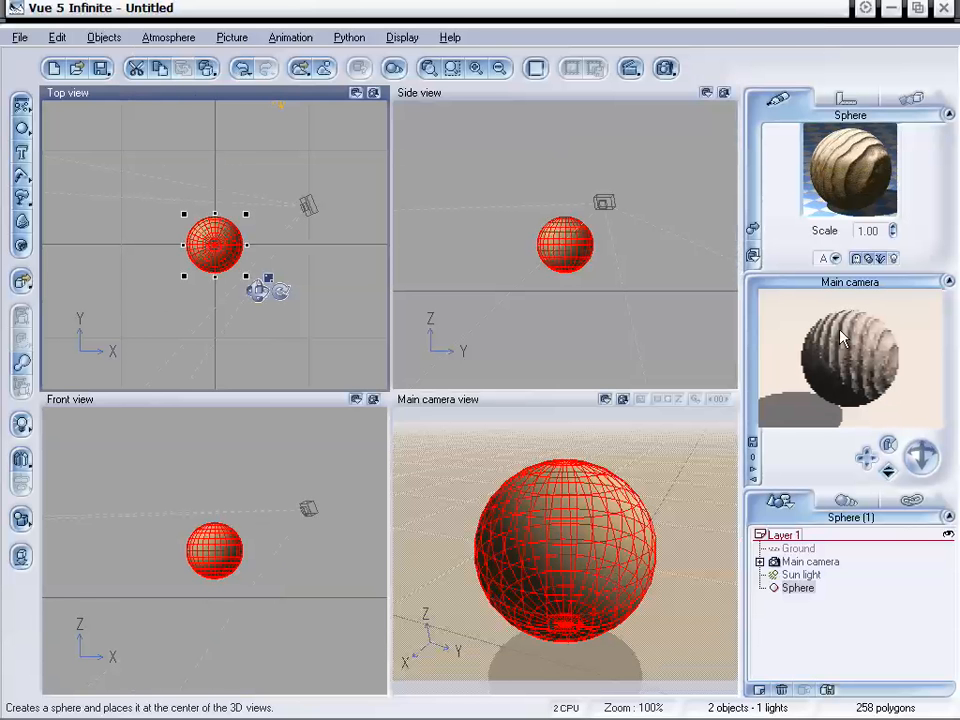
{"action": "left_click_drag", "start_coordinate": [886, 470], "coordinate": [861, 461]}
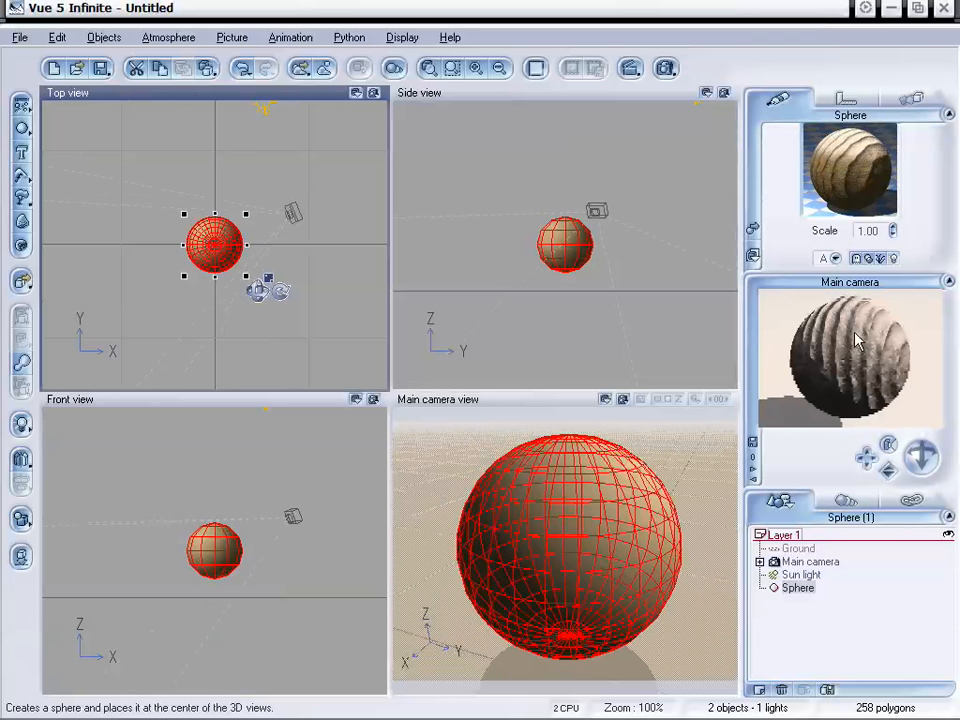
Step: Open the sphere's Wet sand mixed material for editing, and open its Material 1, Sand, with the parent material's preview still in view
{"action": "double_click", "coordinate": [872, 185]}
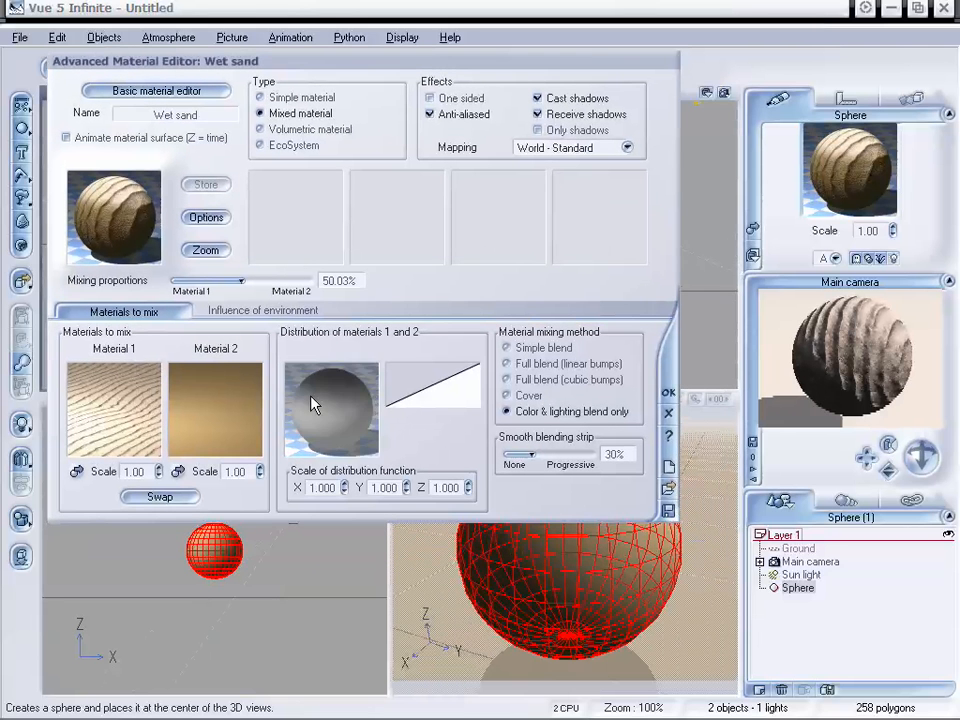
{"action": "left_click", "coordinate": [300, 311]}
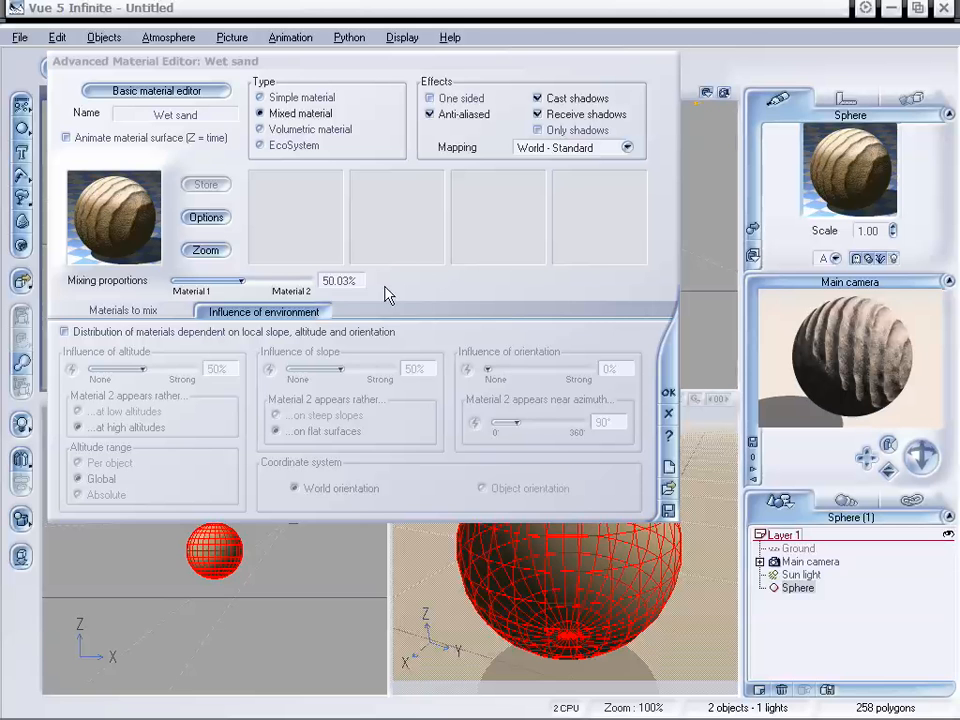
{"action": "left_click", "coordinate": [125, 311]}
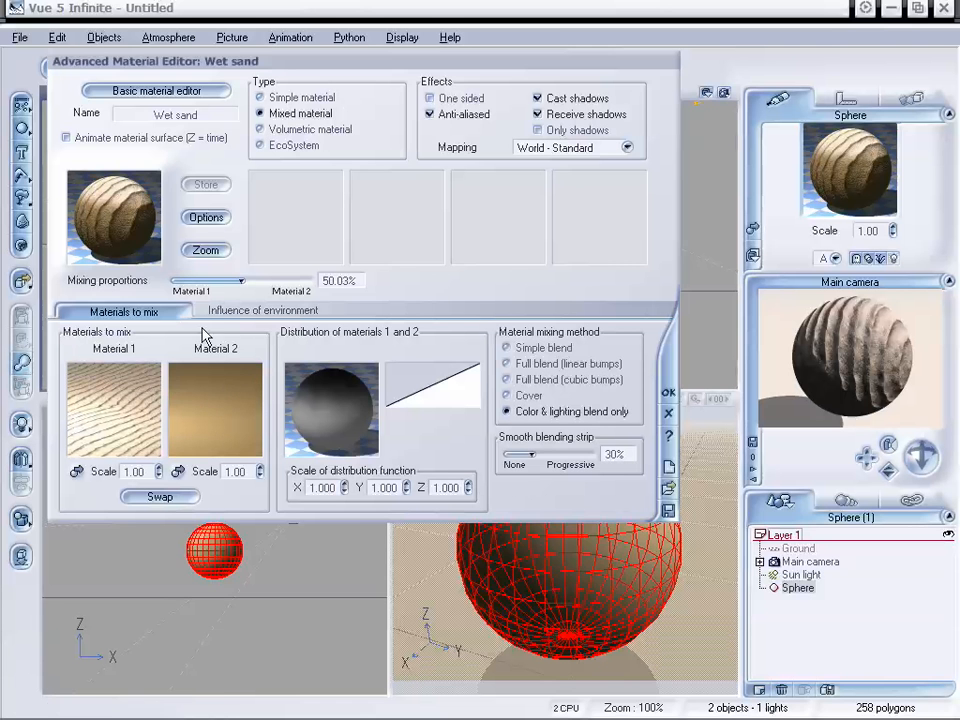
{"action": "double_click", "coordinate": [75, 444]}
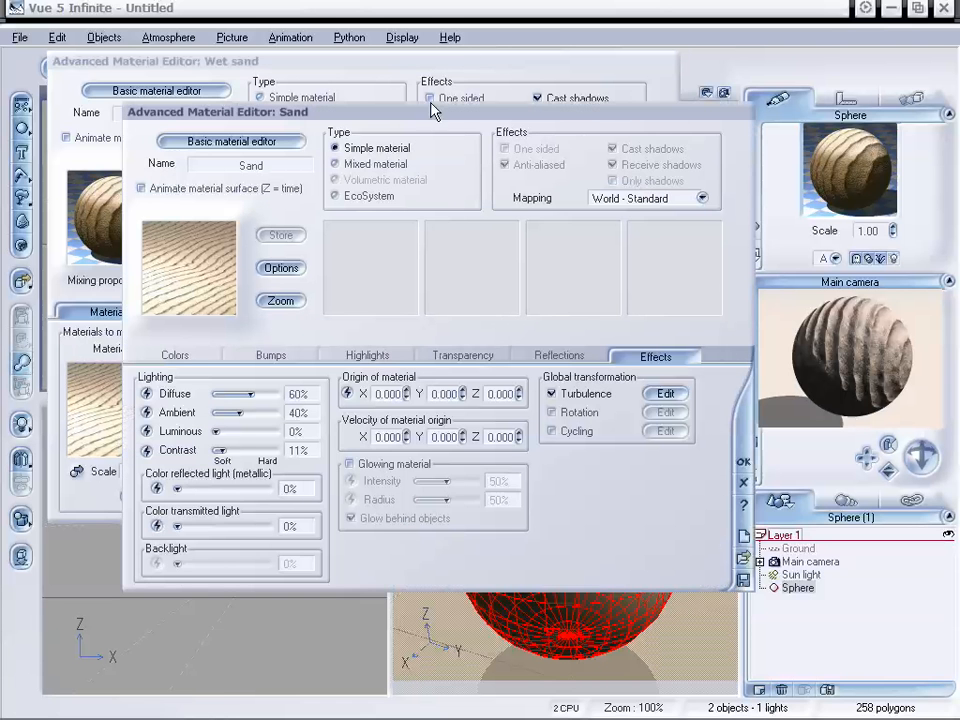
{"action": "left_click_drag", "start_coordinate": [432, 110], "coordinate": [529, 101]}
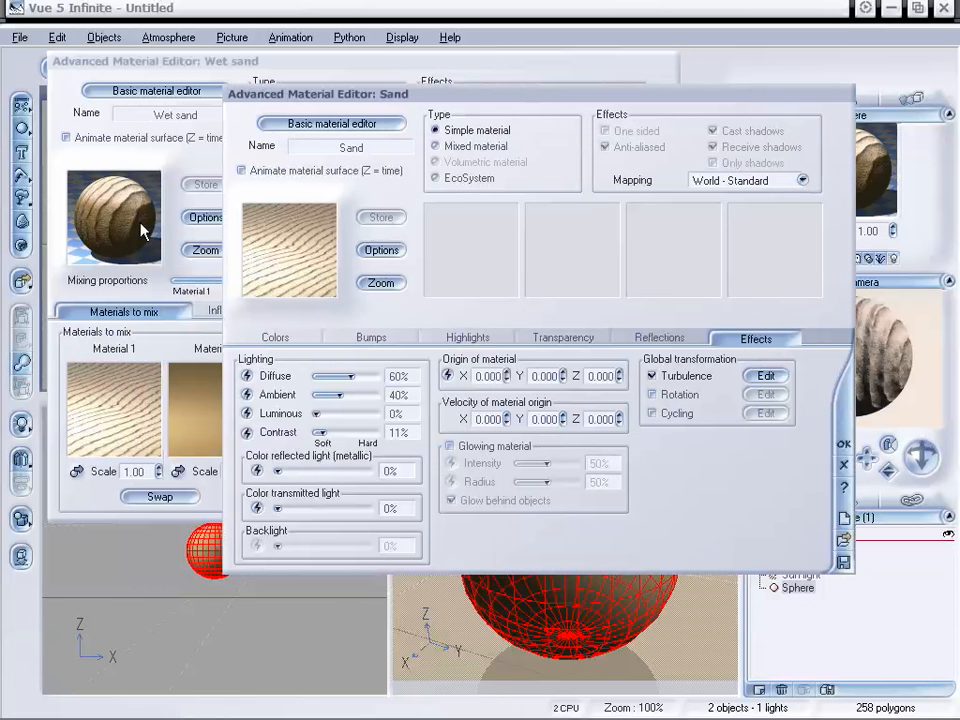
{"action": "left_click_drag", "start_coordinate": [611, 98], "coordinate": [613, 111]}
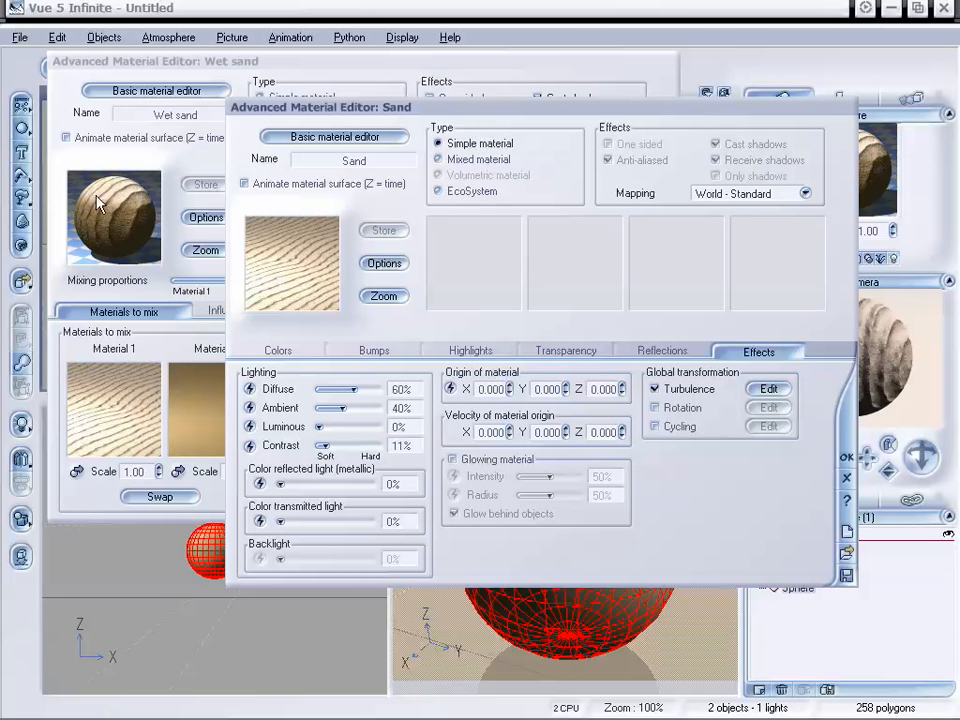
{"action": "left_click_drag", "start_coordinate": [506, 115], "coordinate": [504, 101]}
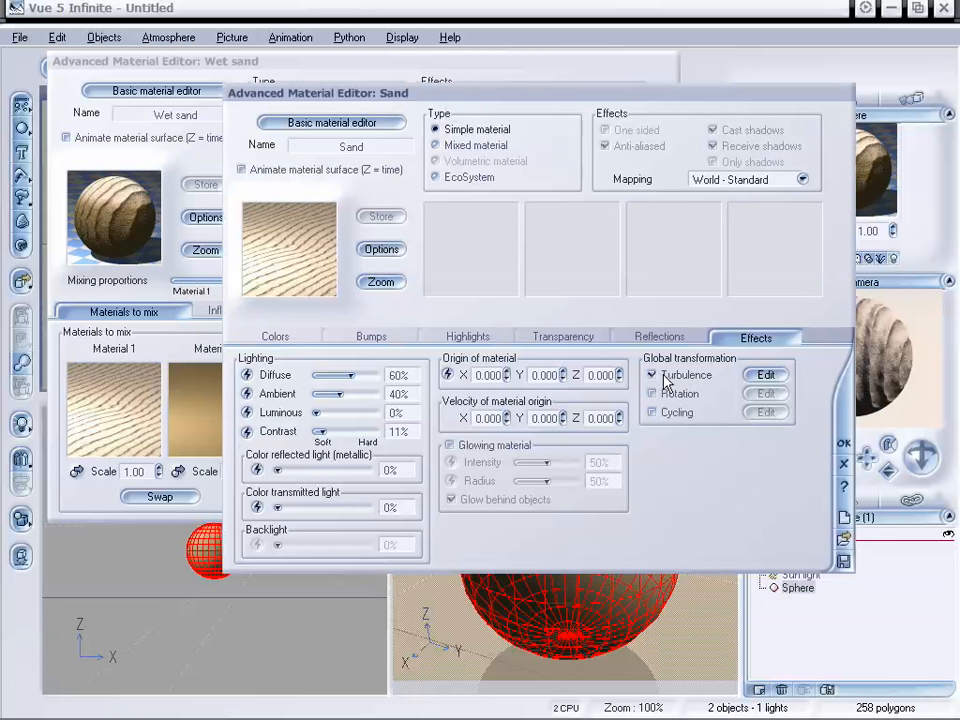
Step: Examine the Sand material's global turbulence settings, including complexity, noise type, scale and amplitude
{"action": "left_click", "coordinate": [765, 376]}
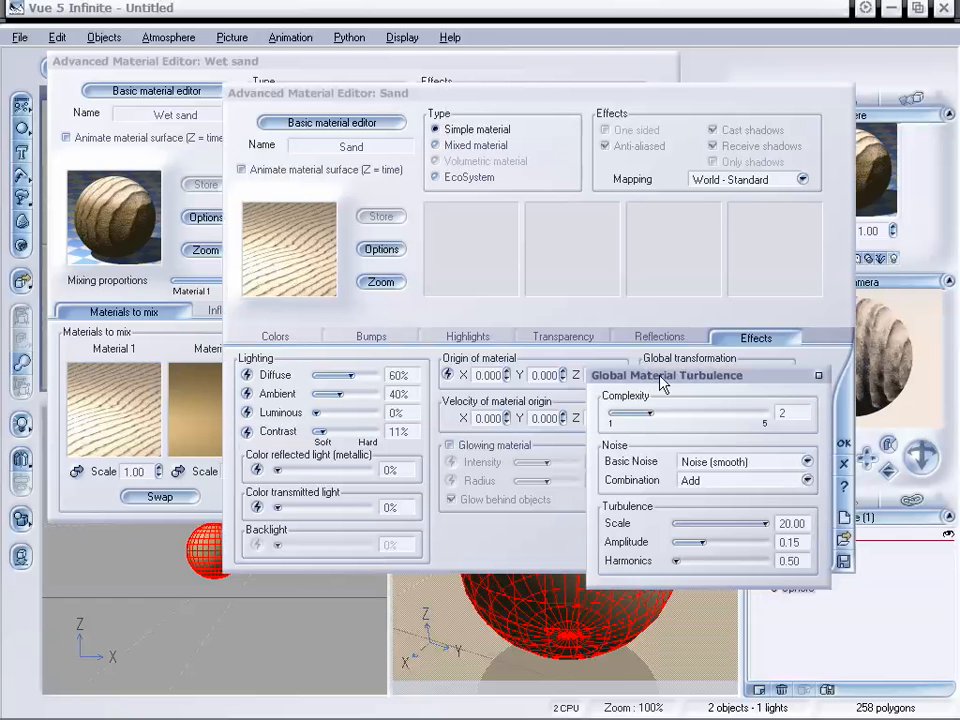
{"action": "left_click_drag", "start_coordinate": [664, 375], "coordinate": [606, 243]}
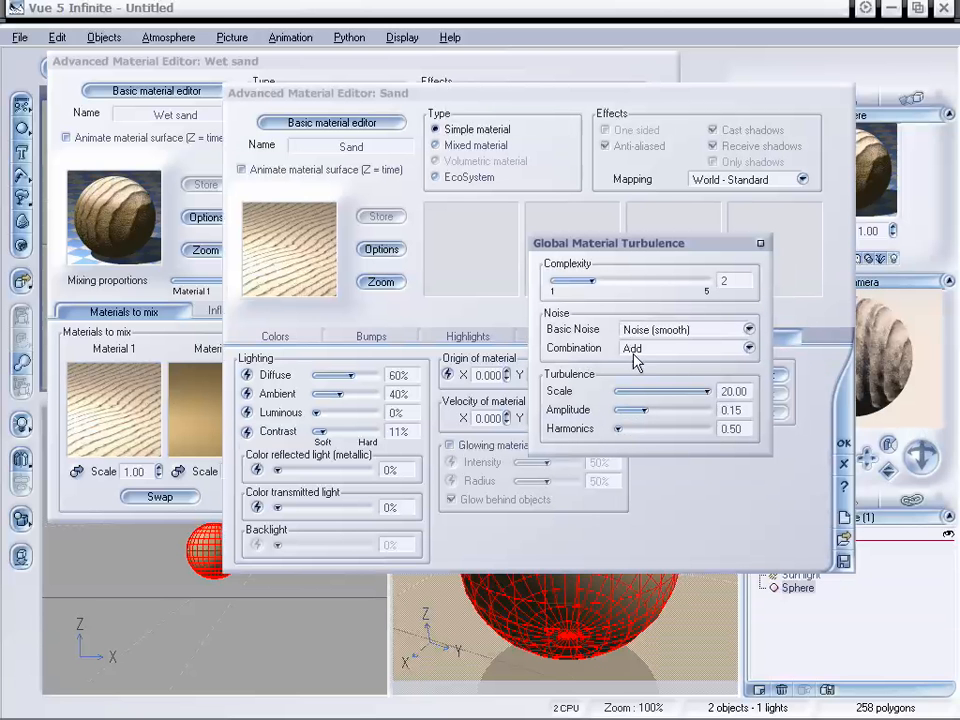
{"action": "left_click", "coordinate": [761, 245]}
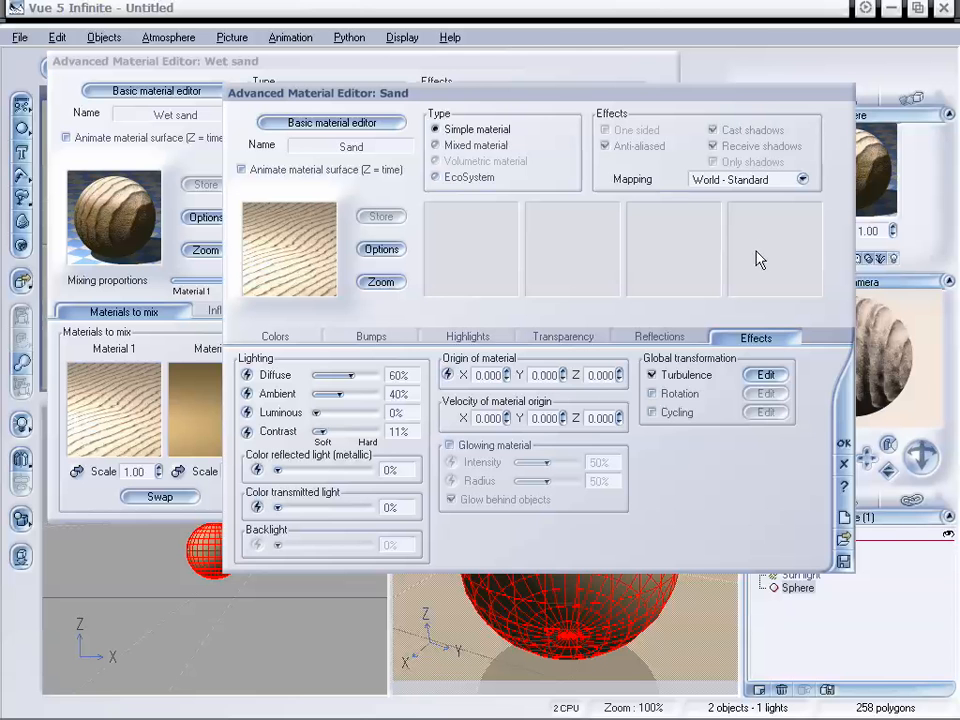
Step: Enable Rotation on the Sand material, adjusting its X, Y and Z angles and twists of about 12°, -24° and 20°, and accept the material
{"action": "left_click", "coordinate": [668, 396]}
{"action": "left_click", "coordinate": [760, 393]}
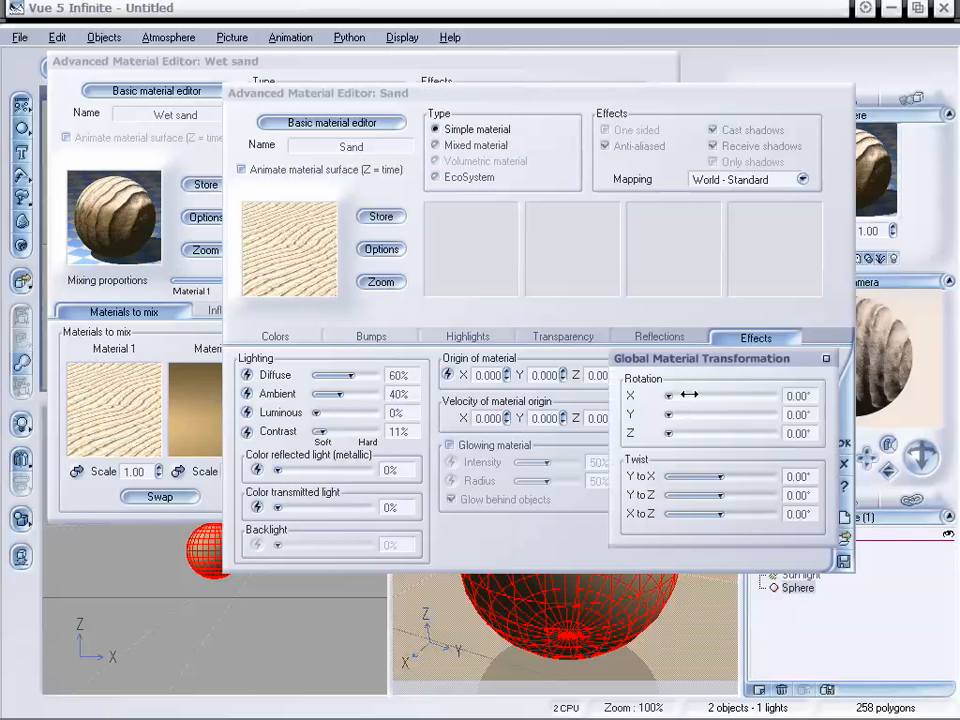
{"action": "left_click_drag", "start_coordinate": [669, 397], "coordinate": [731, 515]}
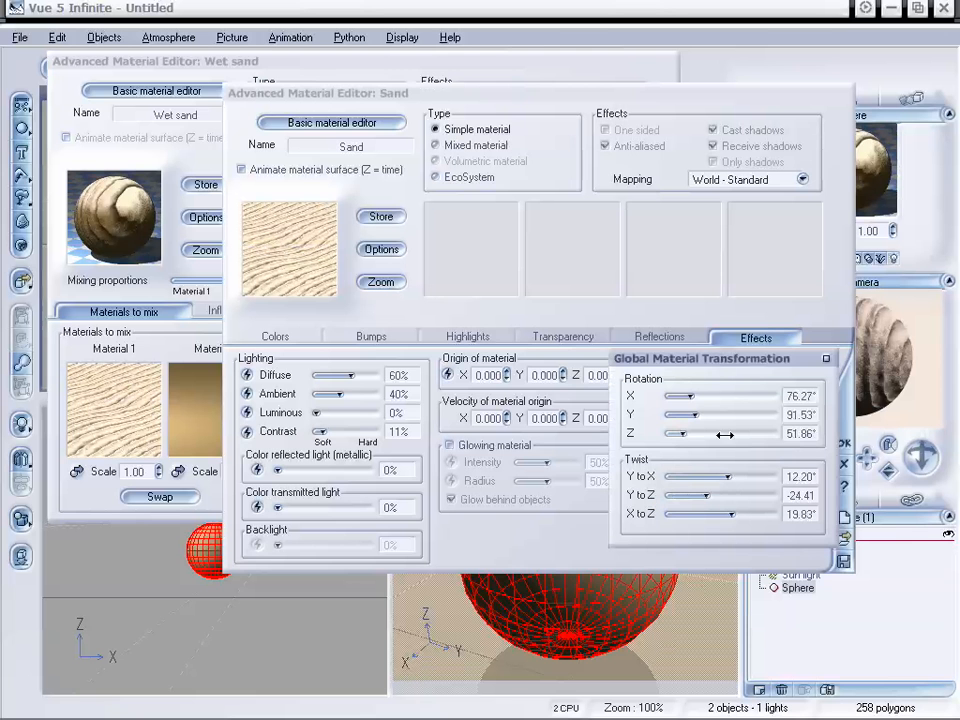
{"action": "mouse_move", "coordinate": [695, 414]}
{"action": "left_mouse_down"}
{"action": "mouse_move", "coordinate": [716, 416]}
{"action": "mouse_move", "coordinate": [686, 416]}
{"action": "left_mouse_up"}
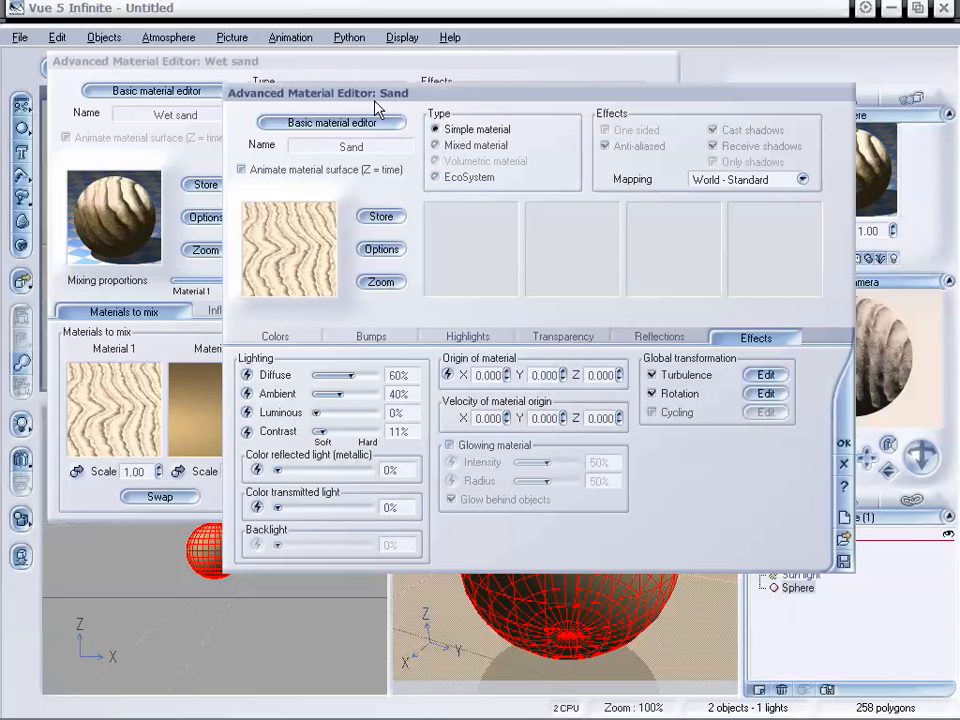
{"action": "left_click_drag", "start_coordinate": [375, 101], "coordinate": [314, 82]}
{"action": "left_click", "coordinate": [783, 424]}
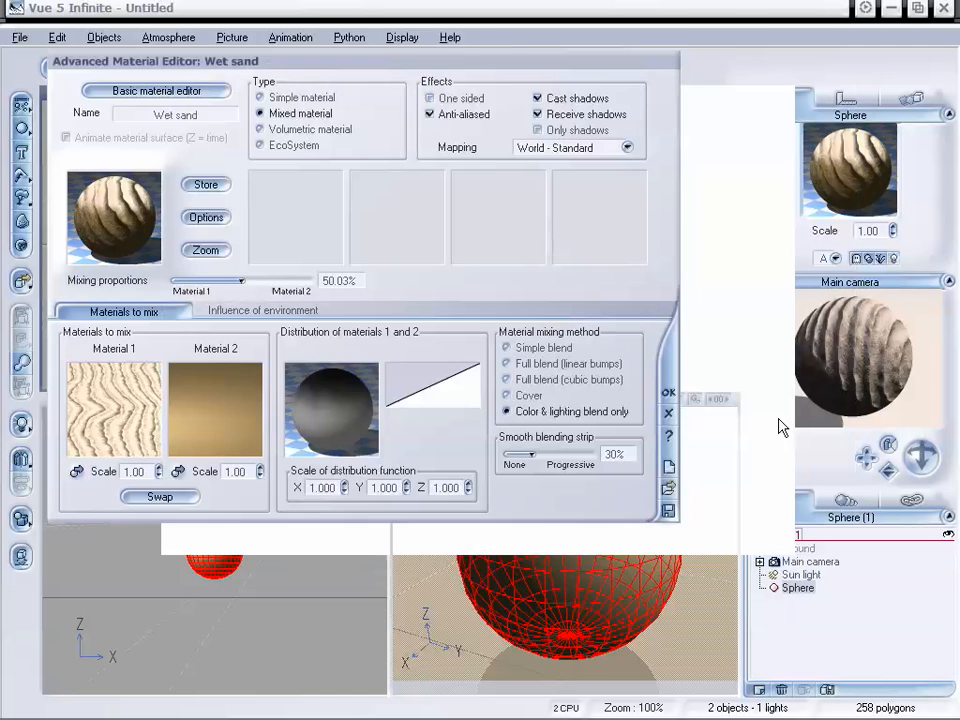
{"action": "left_click", "coordinate": [669, 399]}
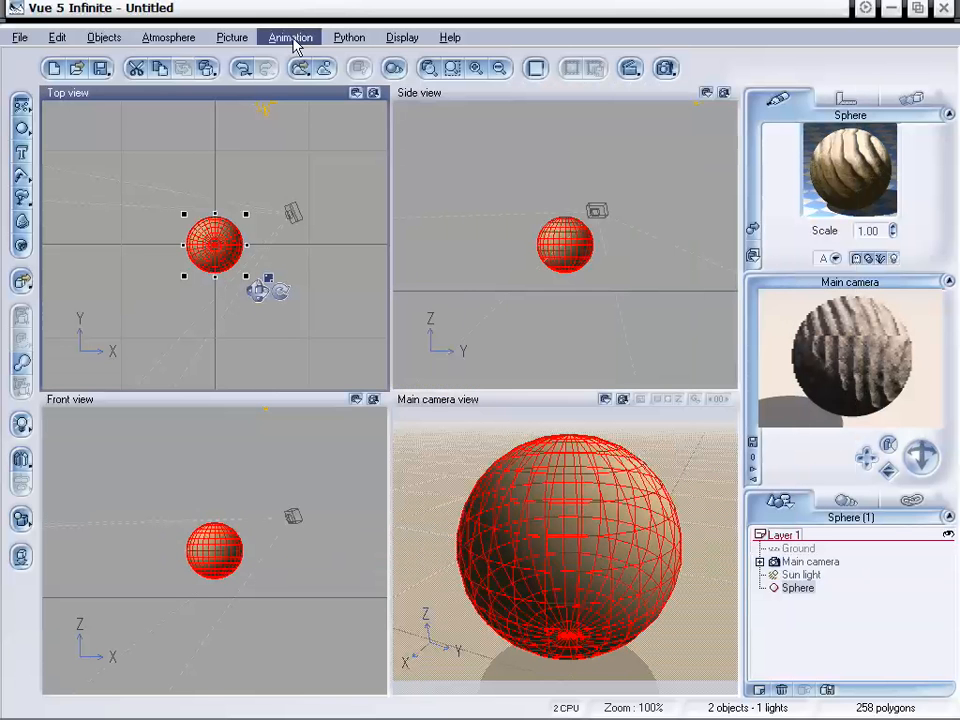
Step: Display the animation timeline and move the current time to 5 seconds, with the main camera pulled back slightly from the sphere
{"action": "left_click", "coordinate": [291, 38]}
{"action": "left_click", "coordinate": [311, 56]}
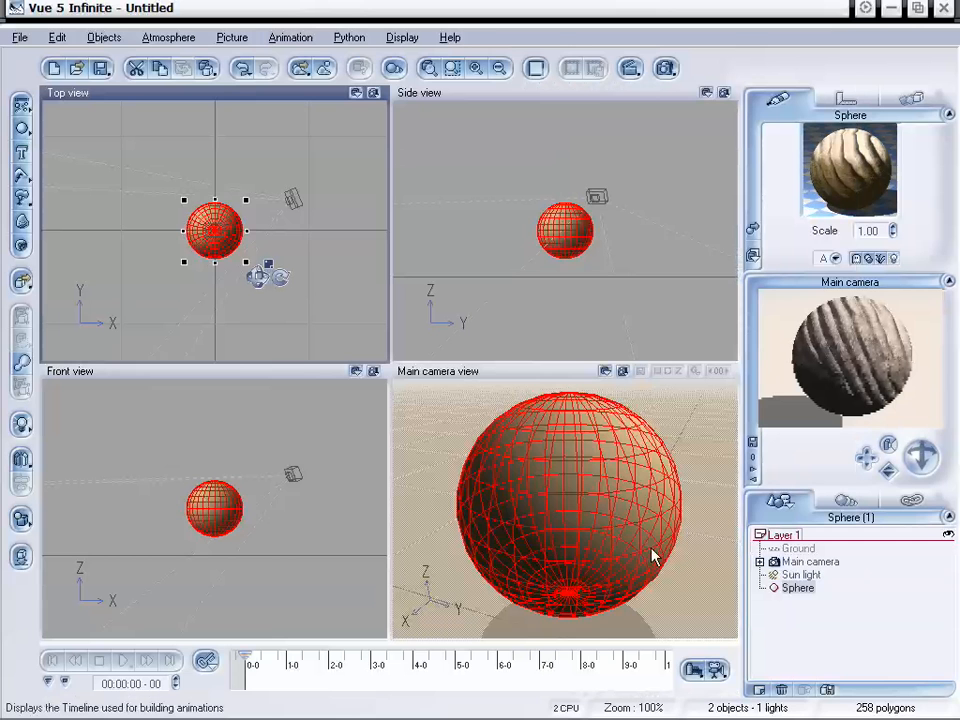
{"action": "left_click_drag", "start_coordinate": [898, 488], "coordinate": [908, 461]}
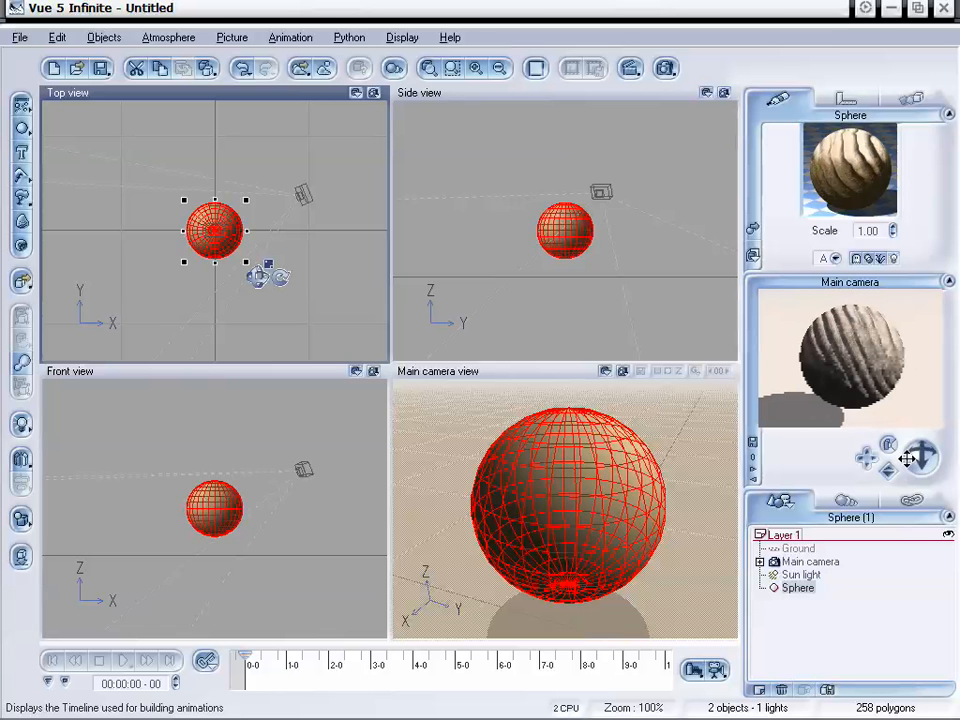
{"action": "left_click_drag", "start_coordinate": [250, 660], "coordinate": [457, 666]}
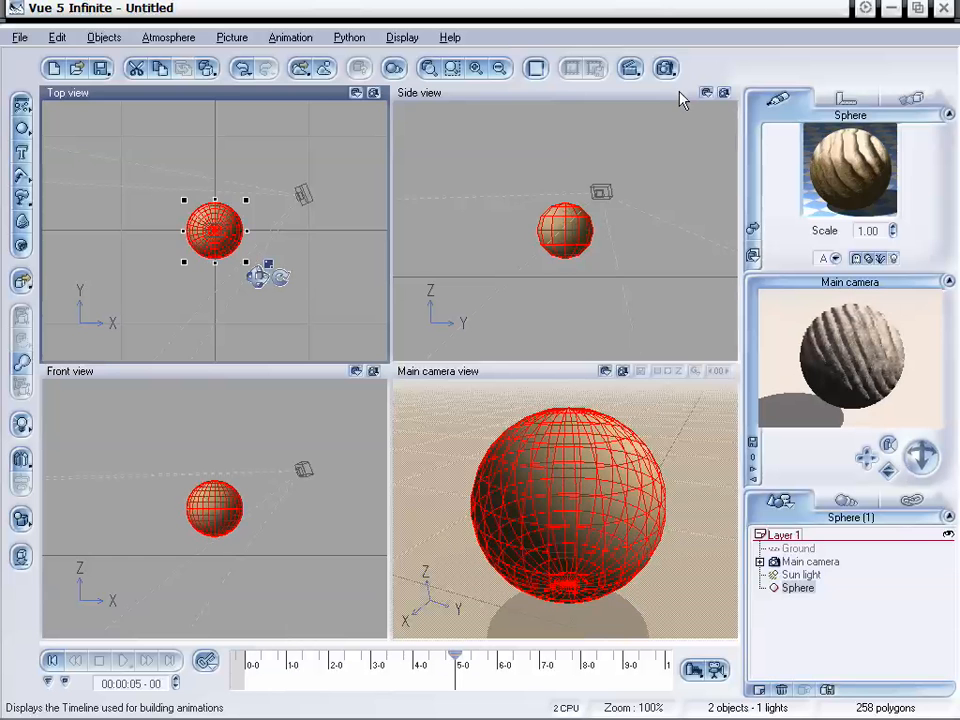
Step: Set the turbulence complexity of Wet sand's Material 1 to 3 at 5 seconds, and let the material become animated
{"action": "double_click", "coordinate": [862, 165]}
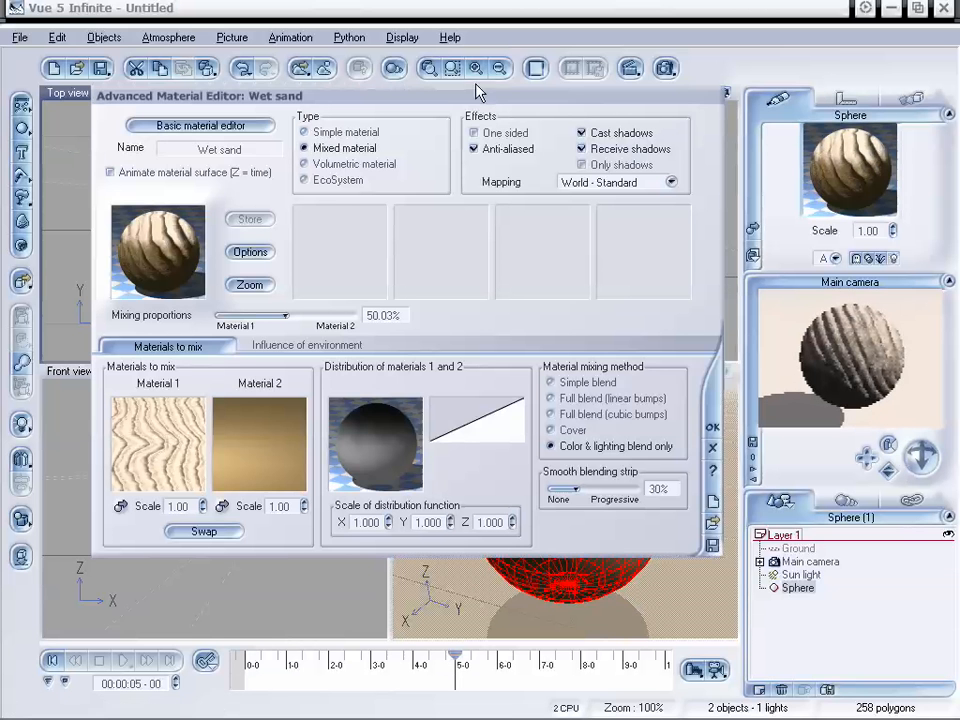
{"action": "left_click_drag", "start_coordinate": [475, 96], "coordinate": [473, 92]}
{"action": "double_click", "coordinate": [141, 450]}
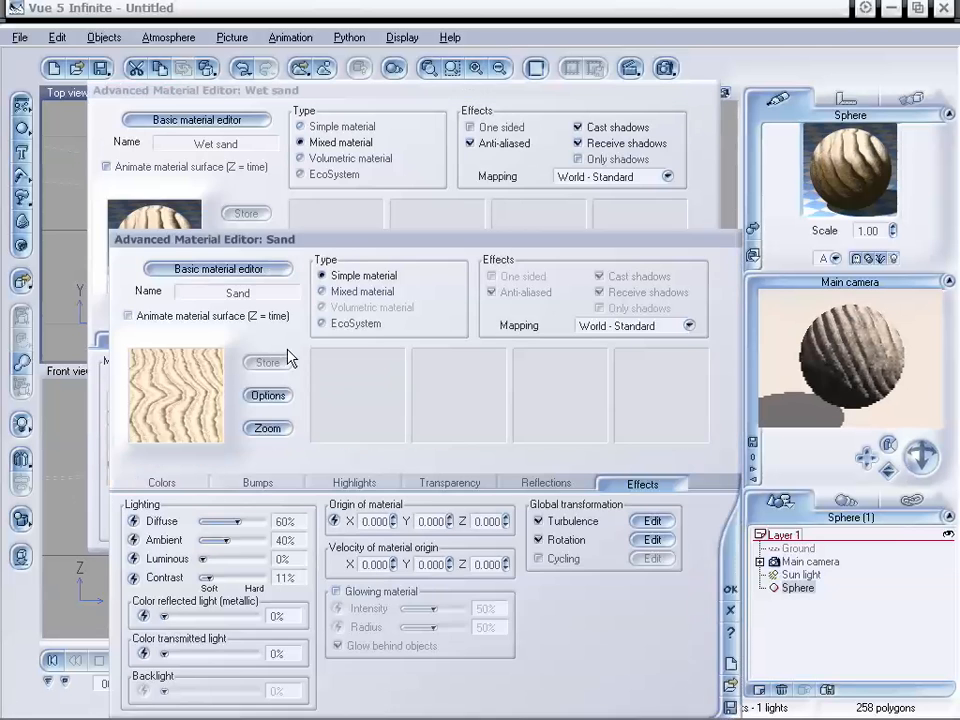
{"action": "left_click_drag", "start_coordinate": [344, 246], "coordinate": [347, 157]}
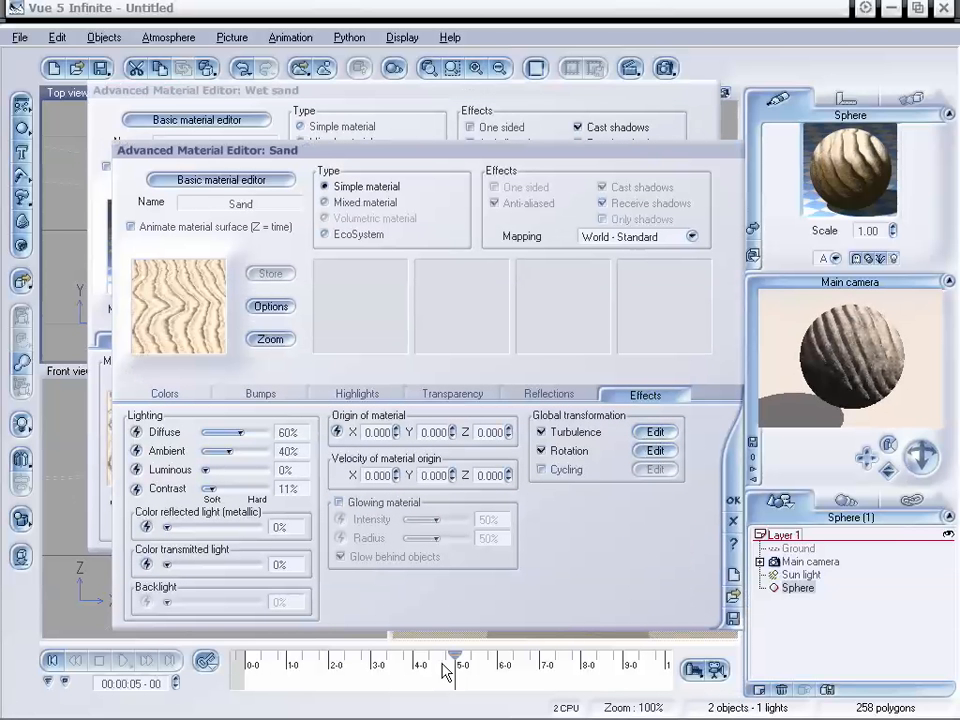
{"action": "left_click", "coordinate": [652, 436]}
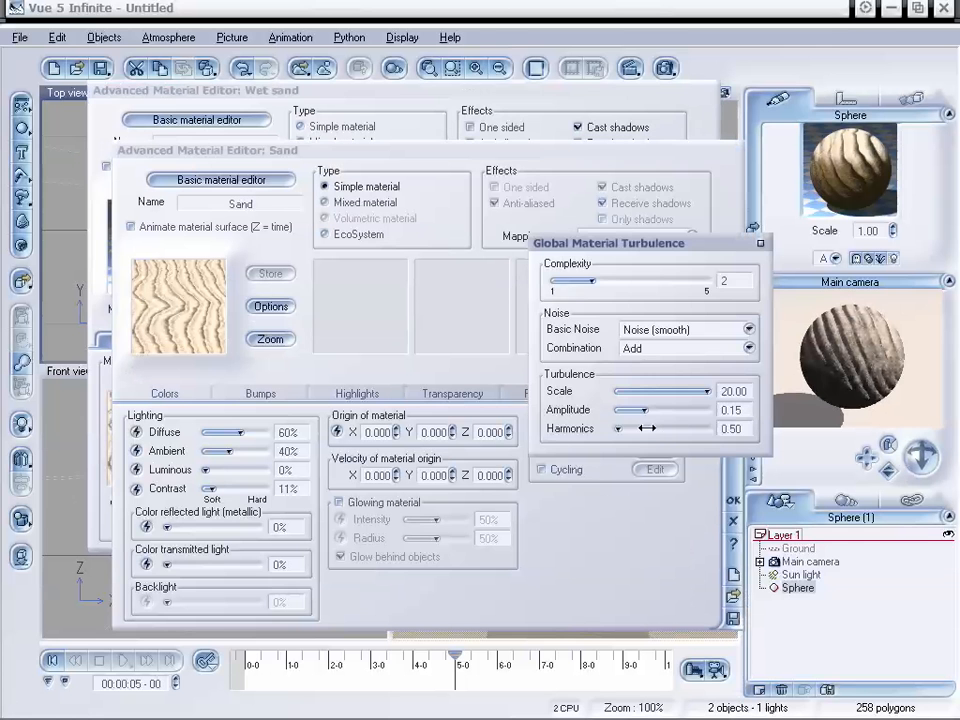
{"action": "left_click_drag", "start_coordinate": [658, 252], "coordinate": [527, 213]}
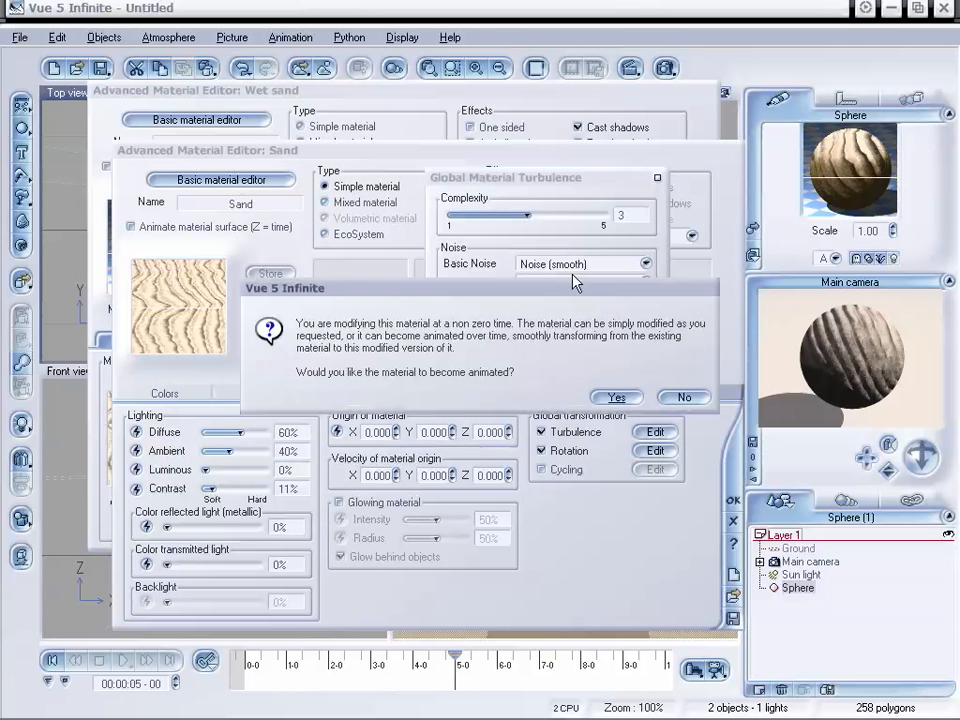
{"action": "left_click", "coordinate": [616, 398]}
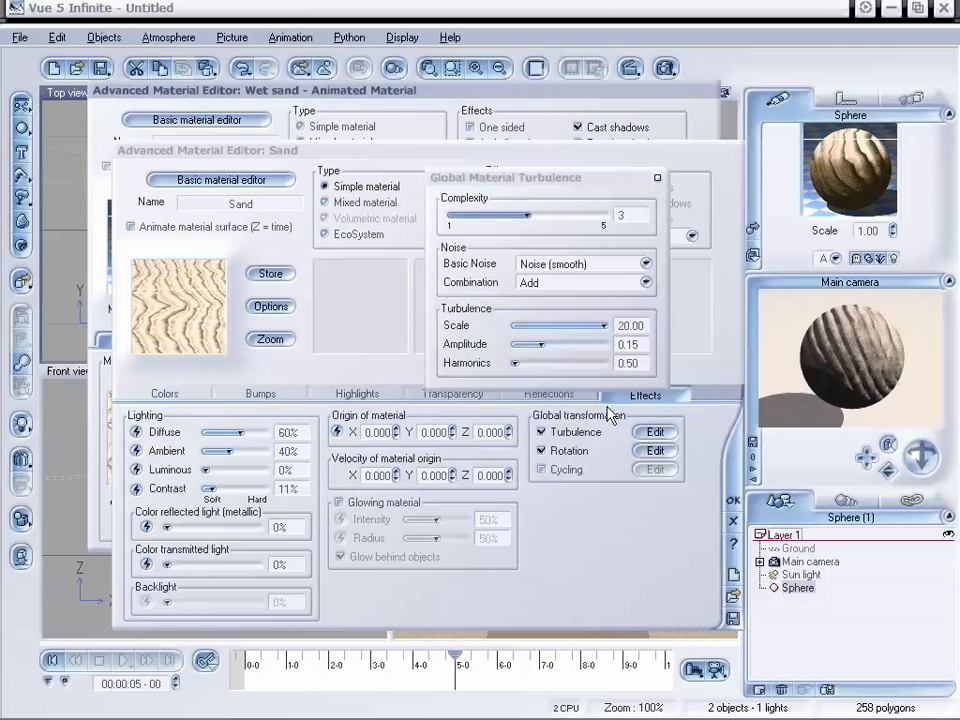
Step: Try Dots as the Sand material's turbulence basic noise, set the combination to Multiply, and change the basic noise to Saw teeth
{"action": "left_click", "coordinate": [586, 266]}
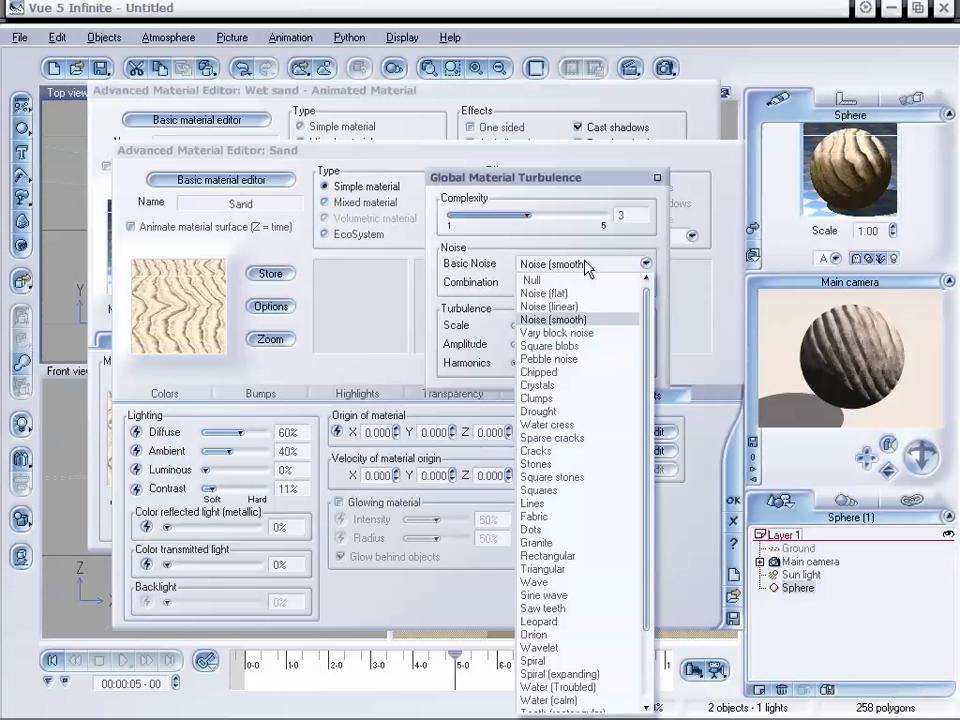
{"action": "left_click", "coordinate": [575, 530]}
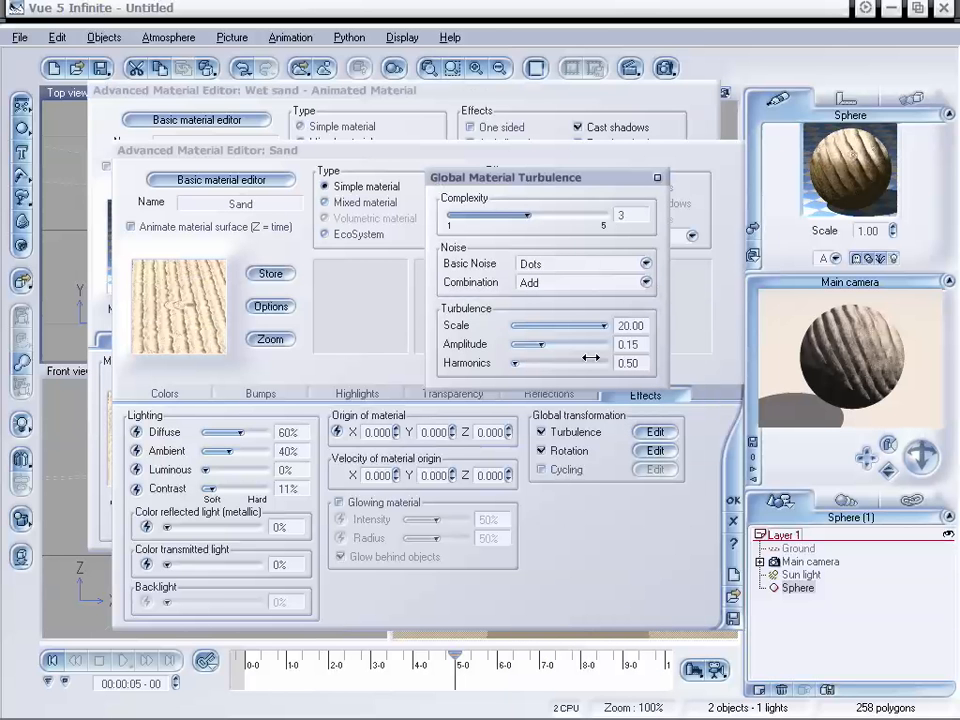
{"action": "left_click", "coordinate": [568, 284]}
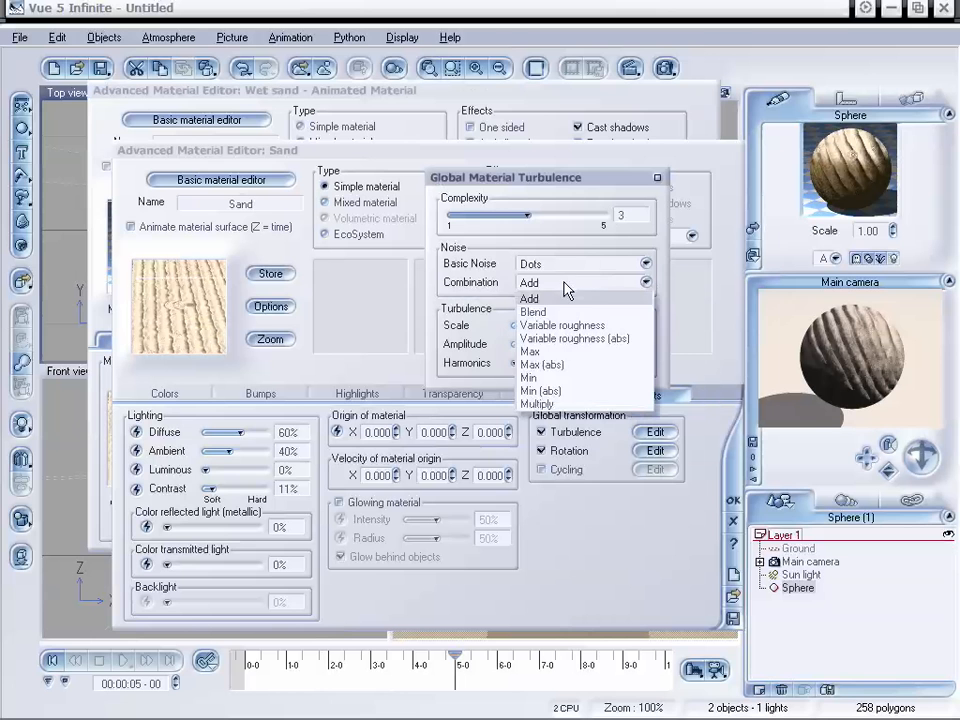
{"action": "left_click", "coordinate": [538, 404]}
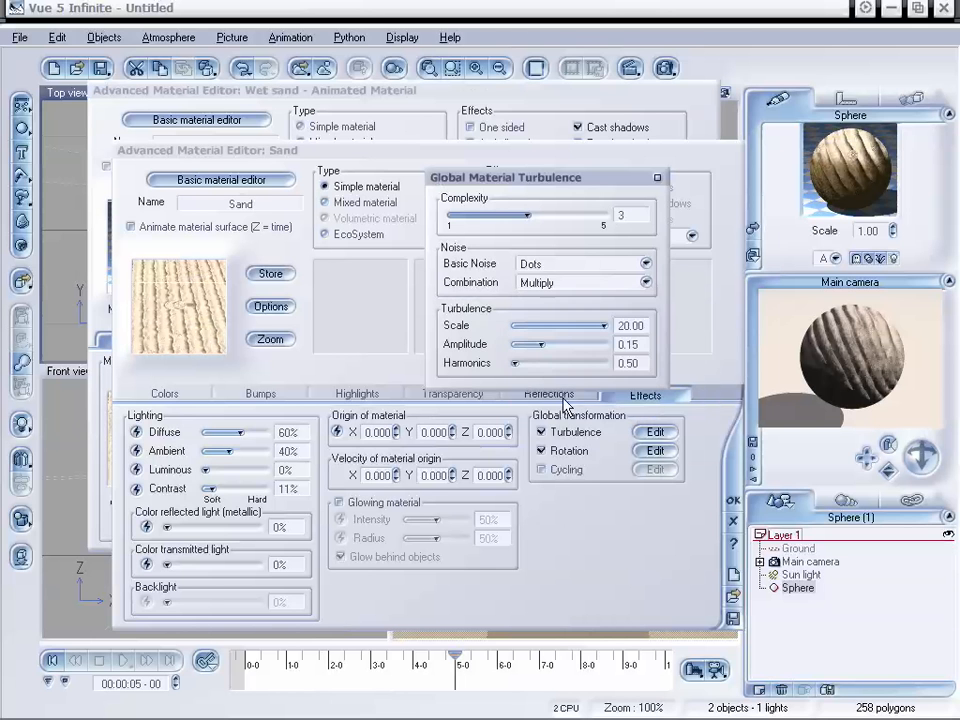
{"action": "left_click", "coordinate": [574, 266]}
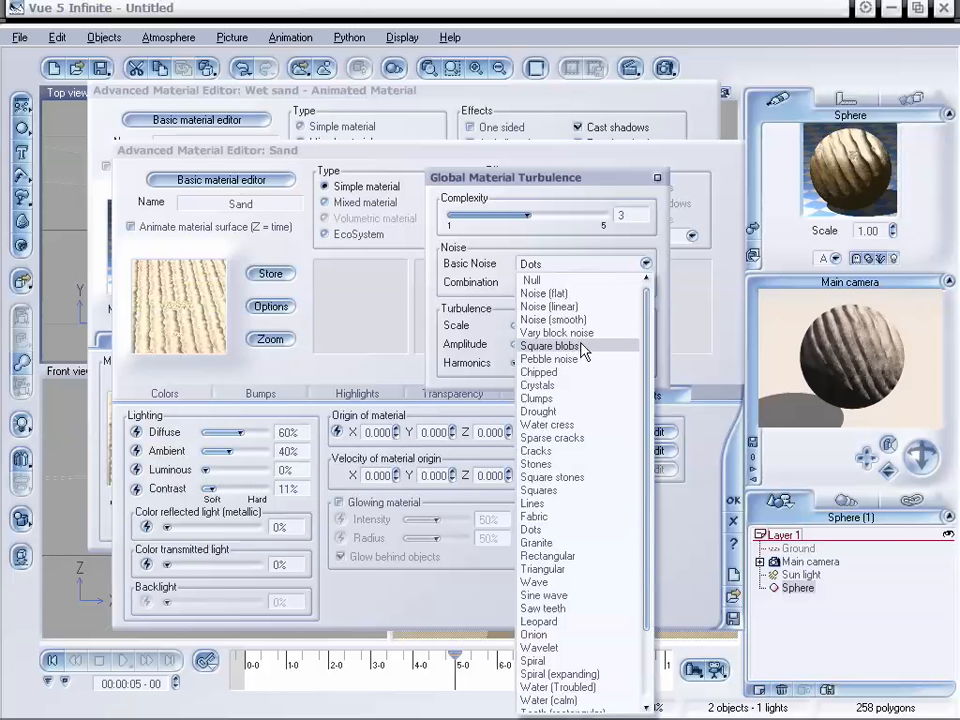
{"action": "left_click", "coordinate": [569, 609]}
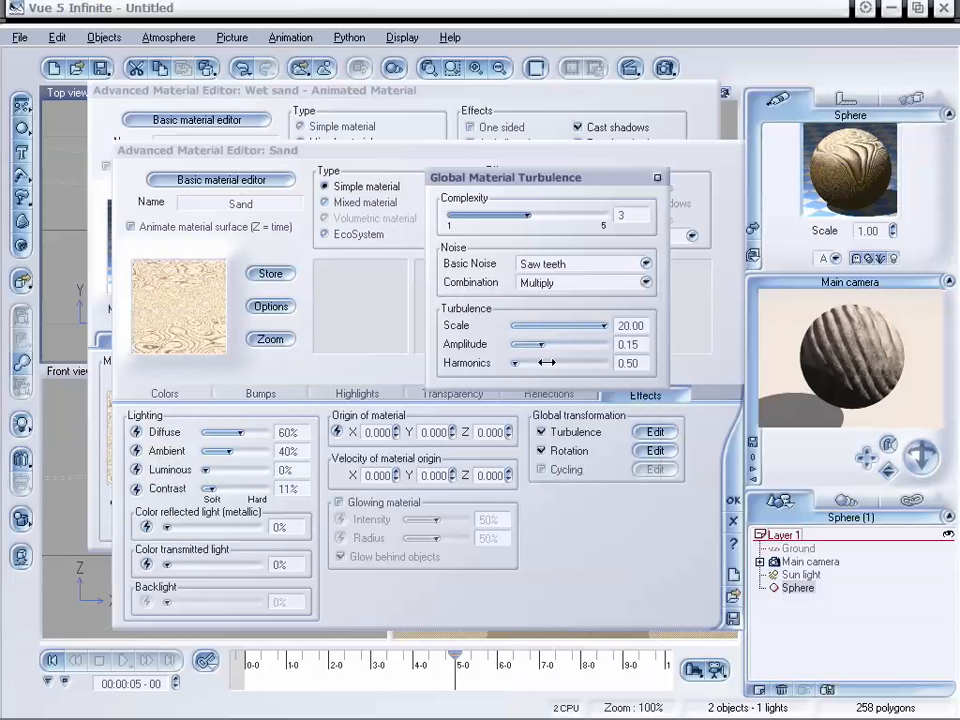
Step: Set the turbulence scale to 1.73, amplitude to 0.29 and harmonics to 0.93, and scrub the timeline to check the animation
{"action": "left_click_drag", "start_coordinate": [606, 325], "coordinate": [583, 325]}
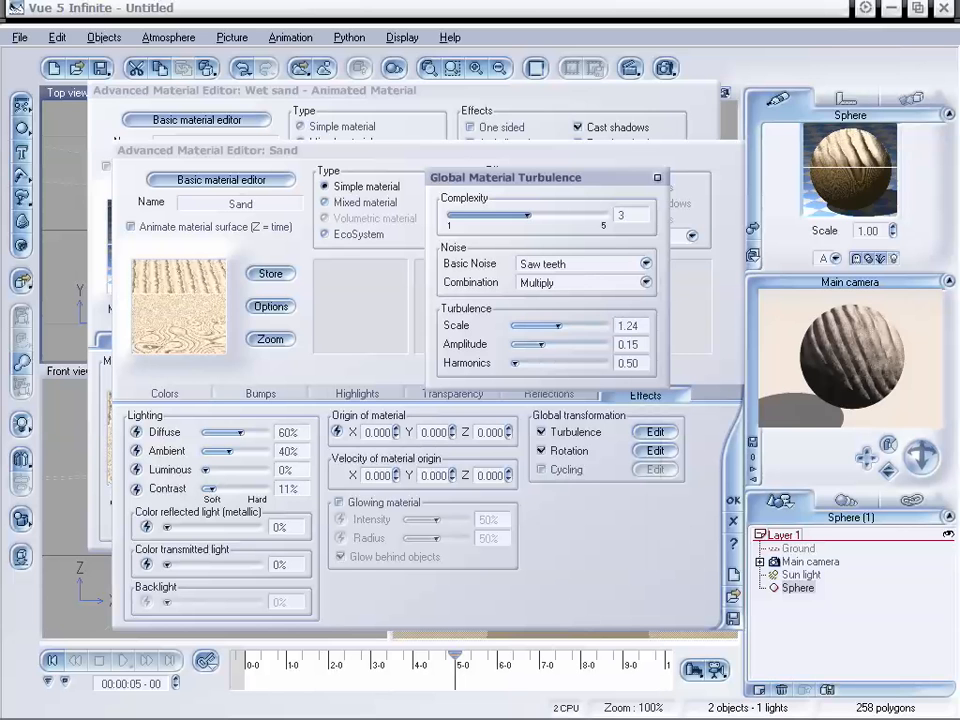
{"action": "left_click_drag", "start_coordinate": [565, 325], "coordinate": [591, 326]}
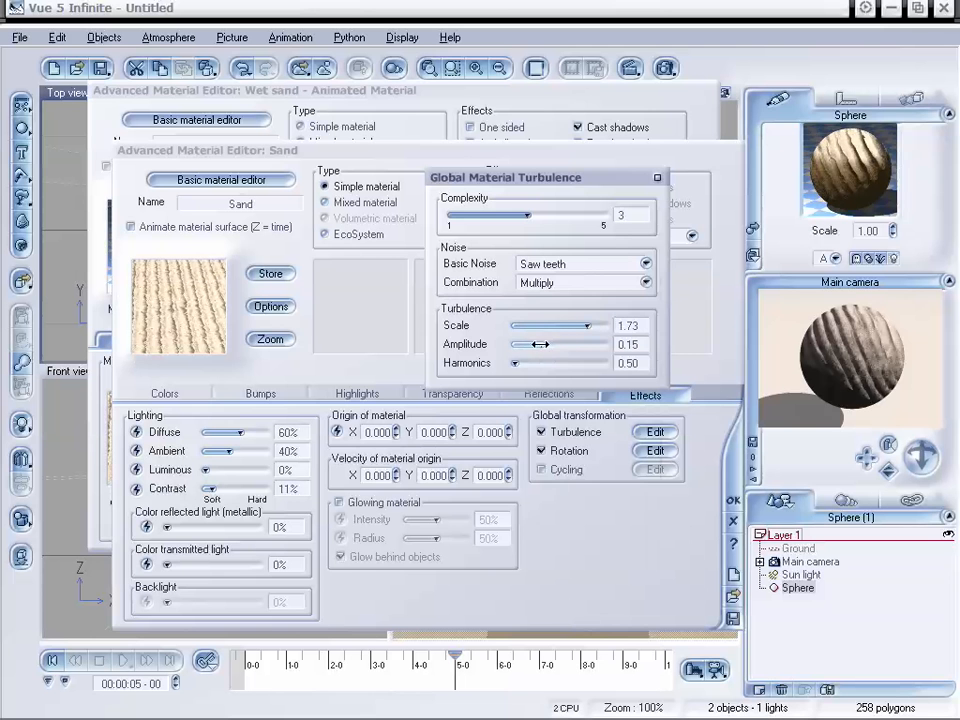
{"action": "left_click_drag", "start_coordinate": [540, 344], "coordinate": [567, 344]}
{"action": "left_click_drag", "start_coordinate": [509, 363], "coordinate": [540, 365]}
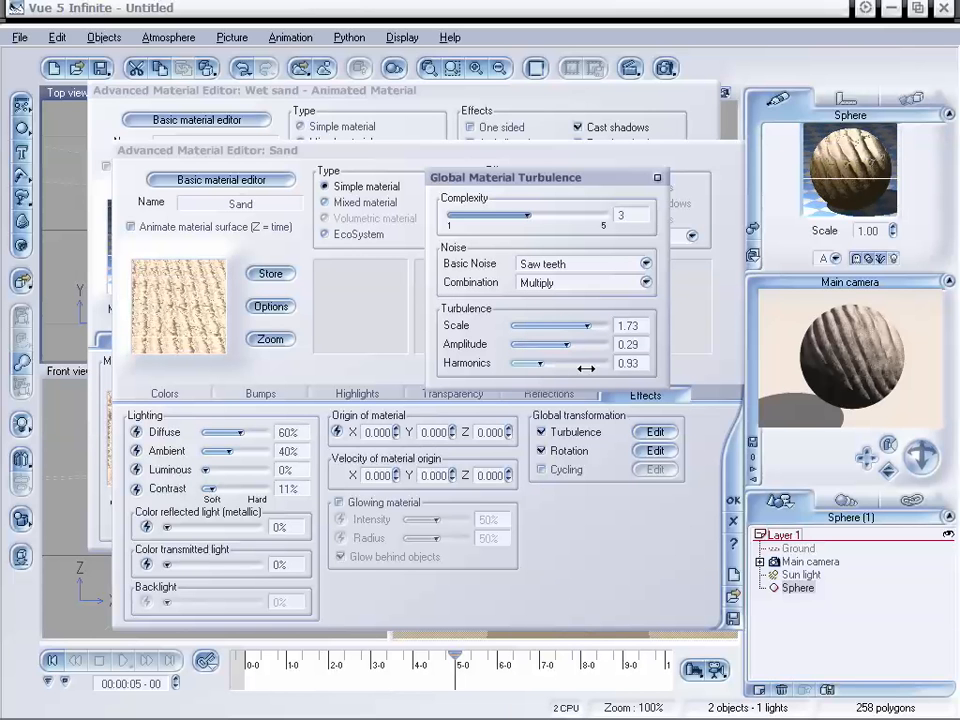
{"action": "left_click", "coordinate": [658, 179]}
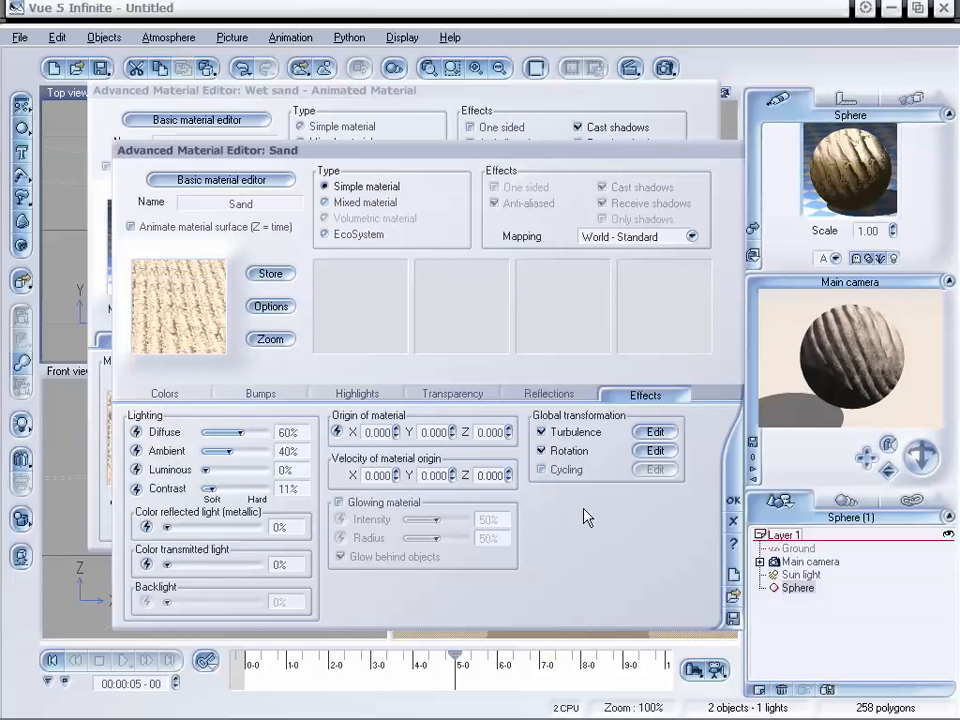
{"action": "left_click_drag", "start_coordinate": [457, 654], "coordinate": [431, 654]}
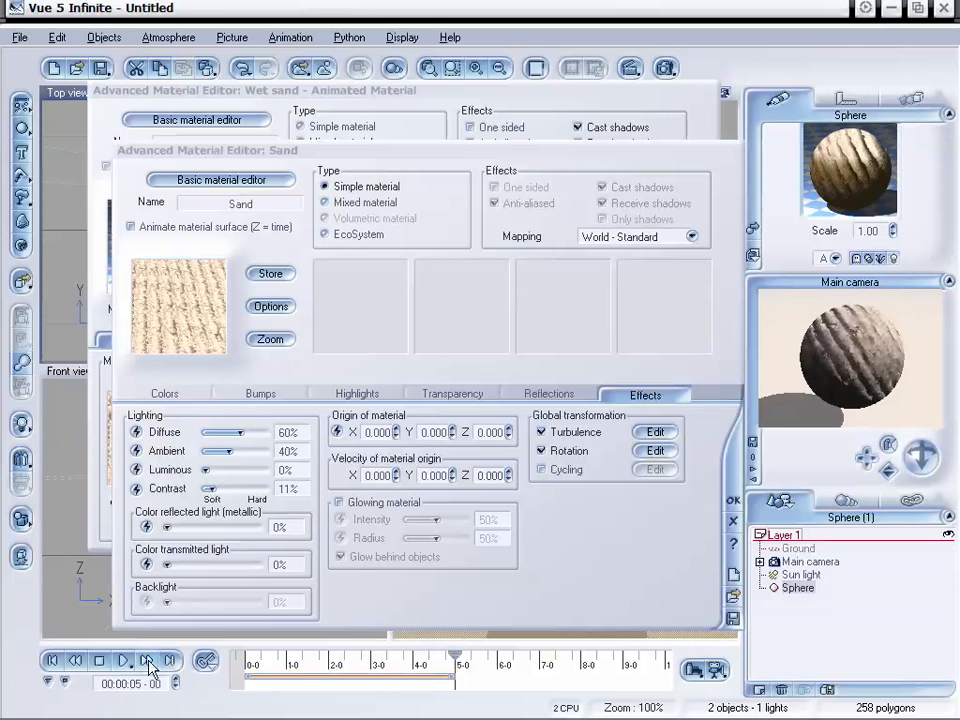
Step: Set the Sand material's rotation to about 186°, 122° and 162° with Y-to-X and Y-to-Z twists near -41° and -35°, and accept both materials
{"action": "left_click", "coordinate": [654, 452]}
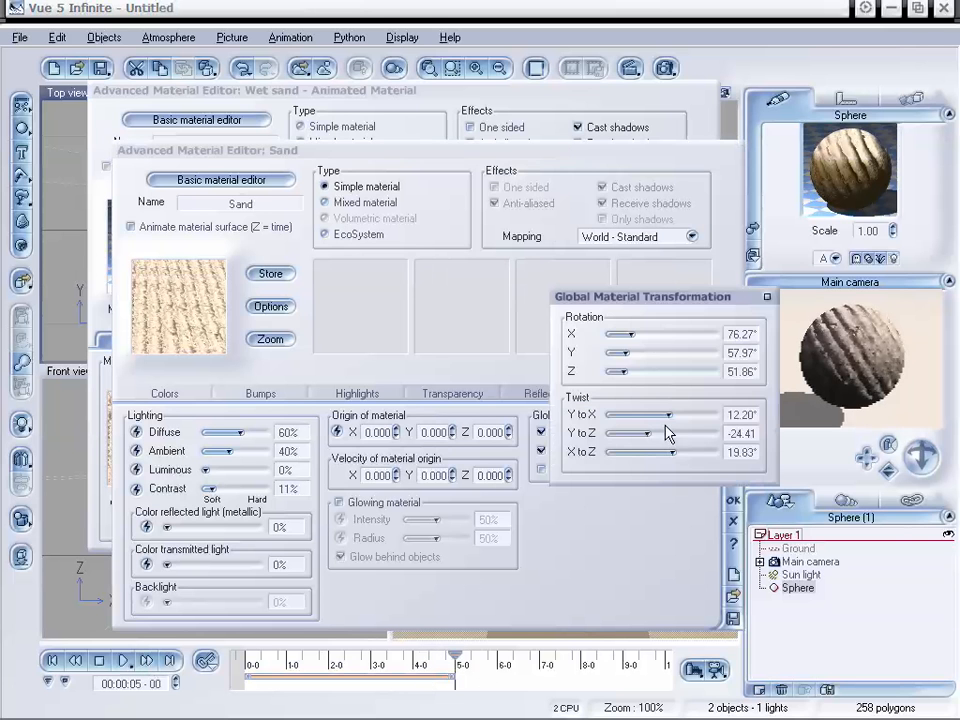
{"action": "left_click_drag", "start_coordinate": [658, 348], "coordinate": [677, 352]}
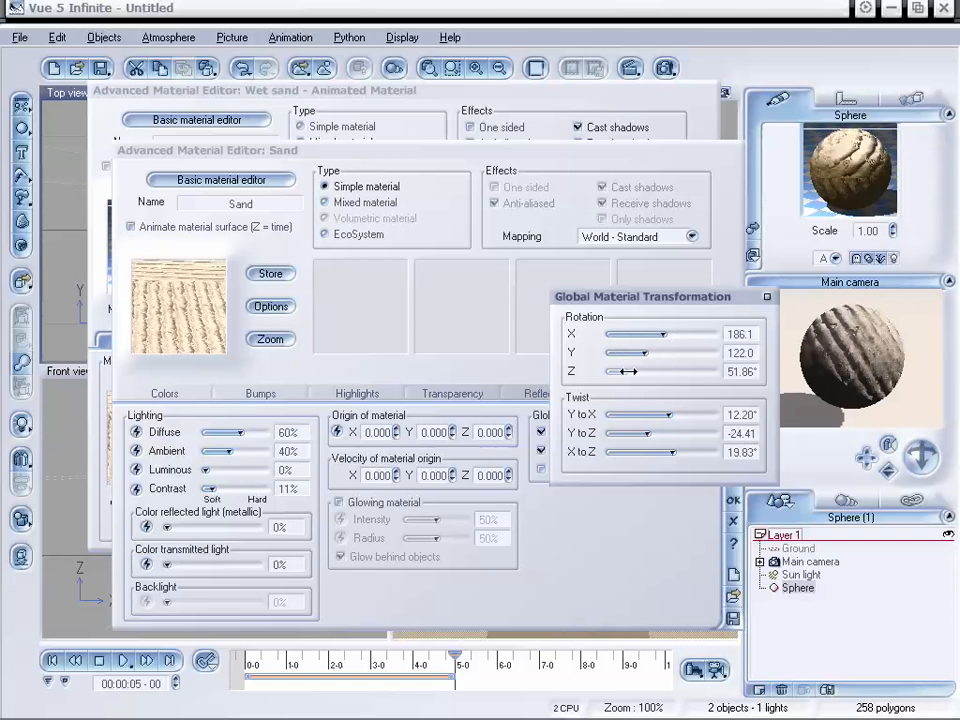
{"action": "left_click_drag", "start_coordinate": [624, 371], "coordinate": [656, 371]}
{"action": "left_click_drag", "start_coordinate": [670, 414], "coordinate": [651, 444]}
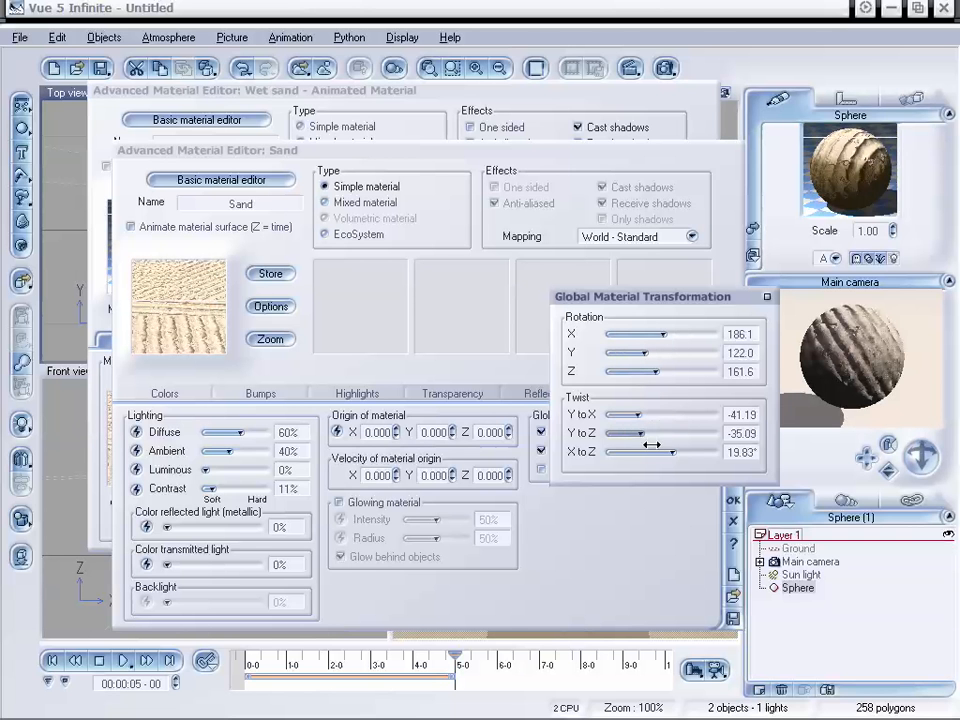
{"action": "left_click", "coordinate": [766, 296]}
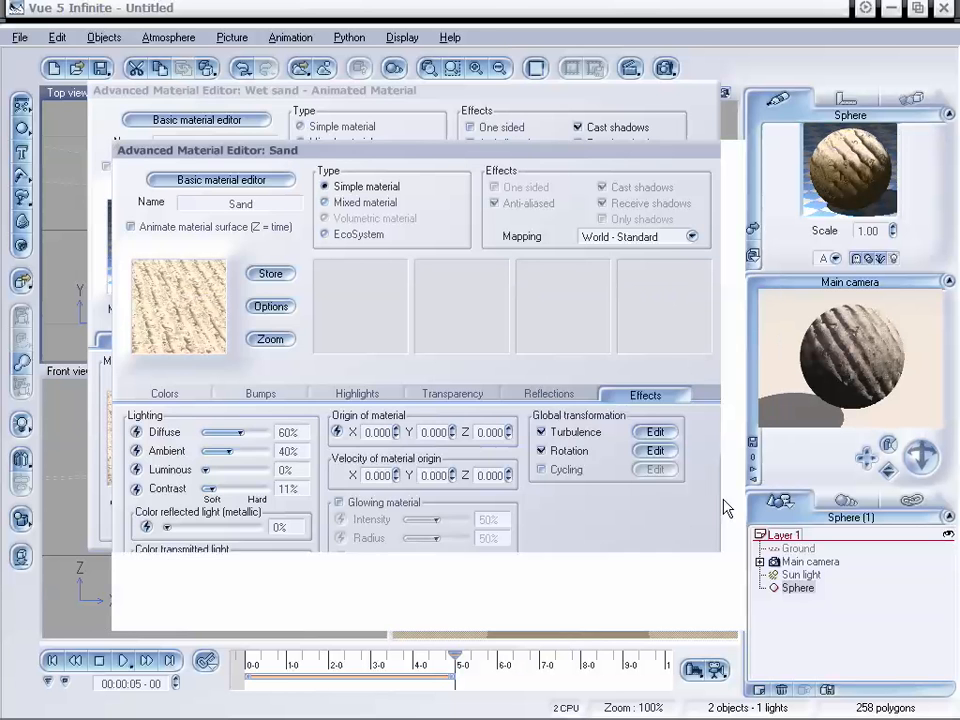
{"action": "left_click", "coordinate": [733, 500]}
{"action": "left_click", "coordinate": [716, 427]}
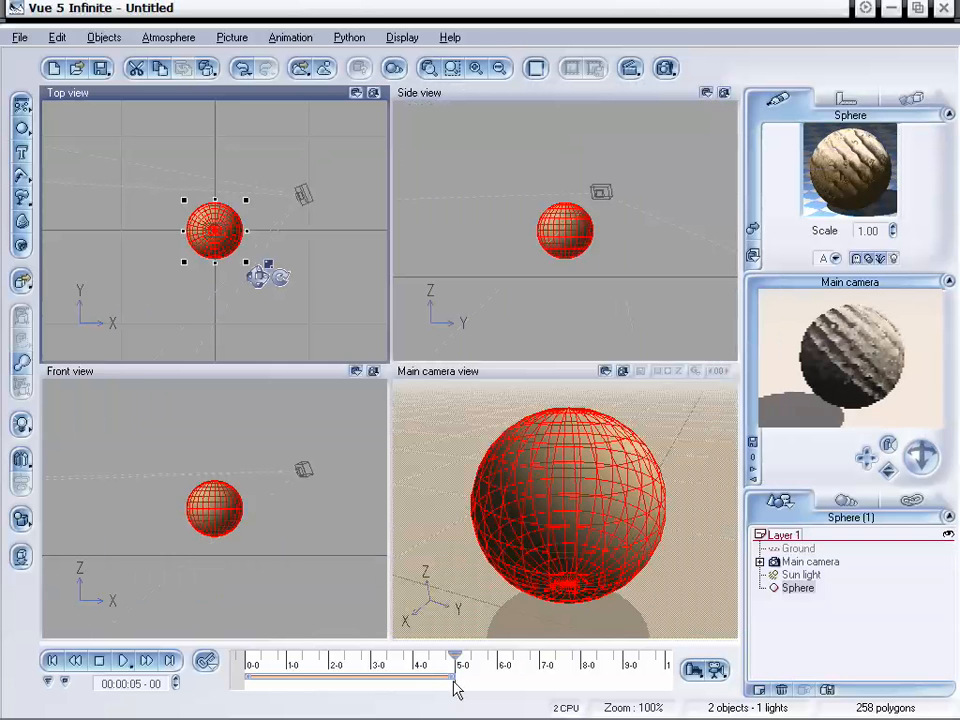
Step: Render an animation preview and scrub through the timeline to examine how the sphere's material changes over time
{"action": "left_click_drag", "start_coordinate": [451, 655], "coordinate": [403, 660]}
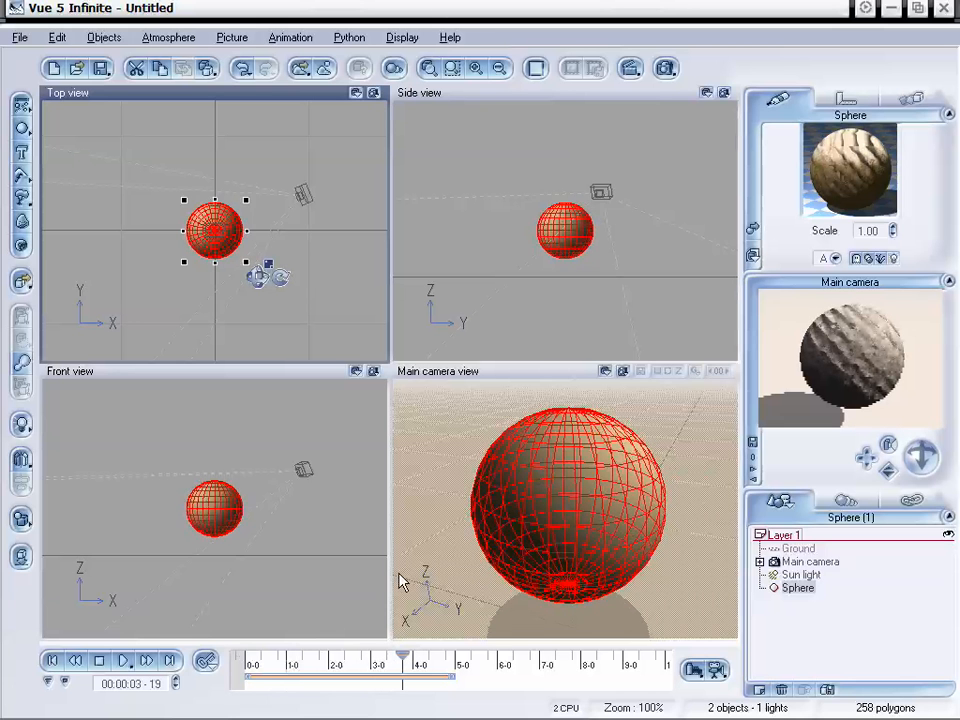
{"action": "left_click", "coordinate": [291, 40]}
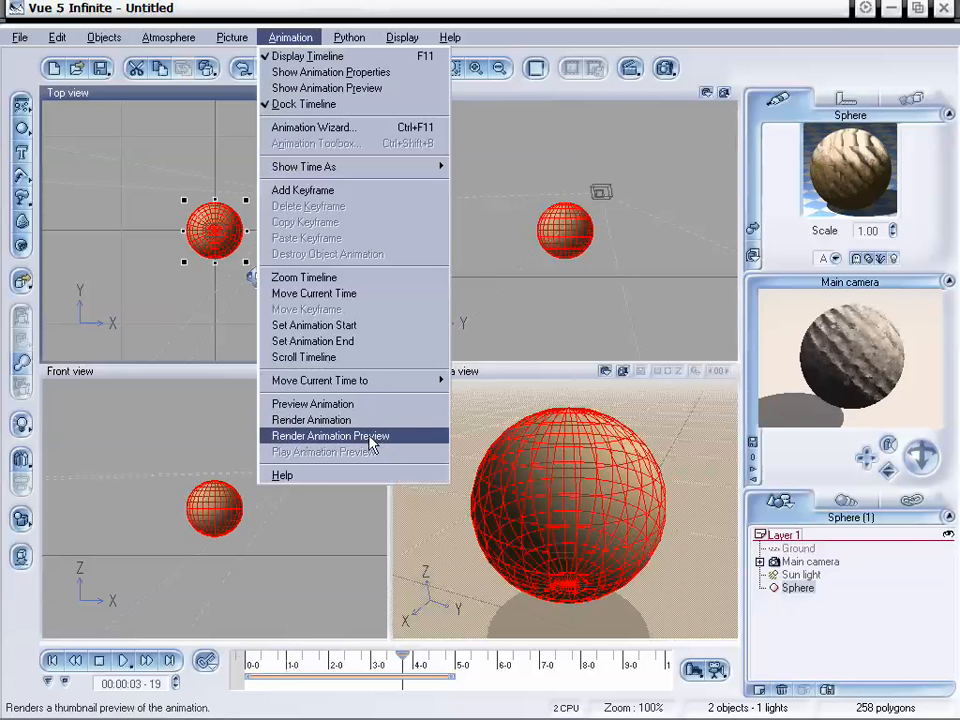
{"action": "left_click", "coordinate": [330, 437]}
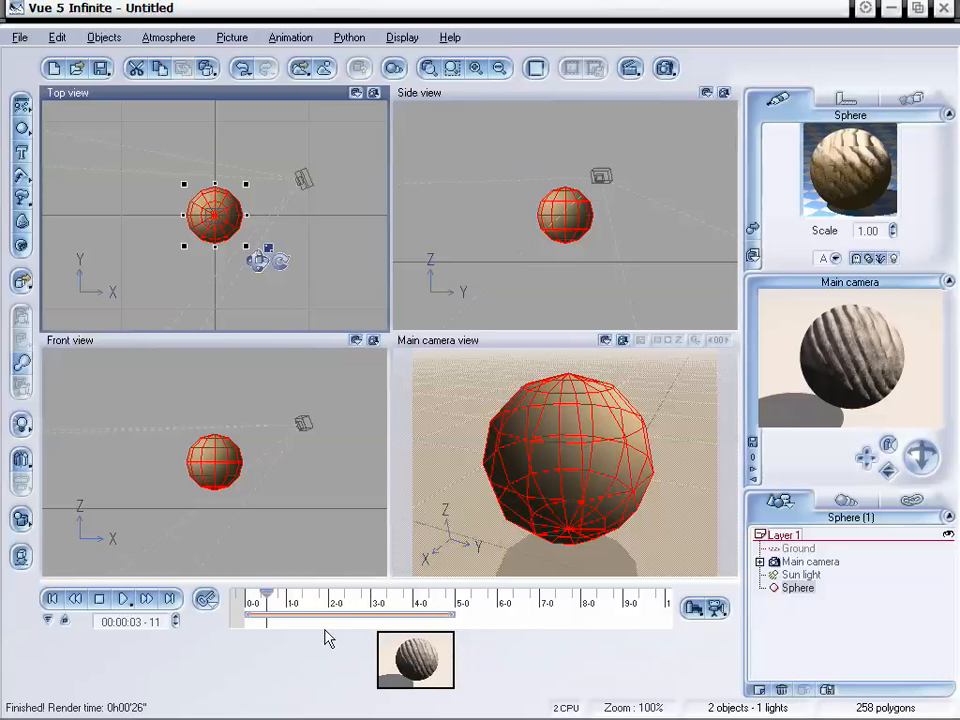
{"action": "left_click", "coordinate": [101, 600]}
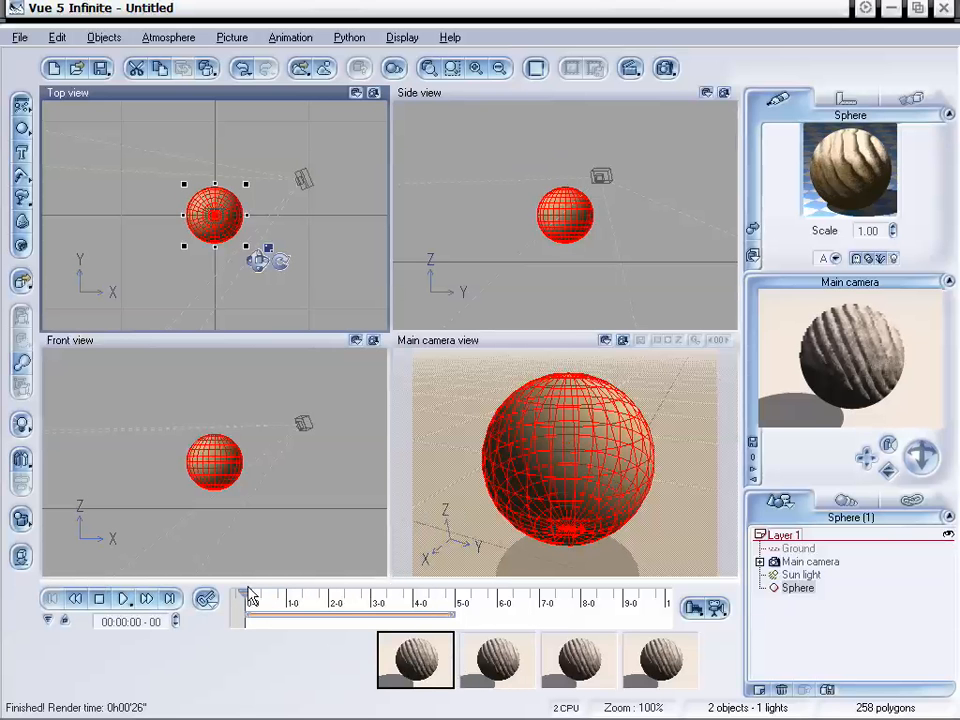
{"action": "left_click_drag", "start_coordinate": [241, 597], "coordinate": [329, 594]}
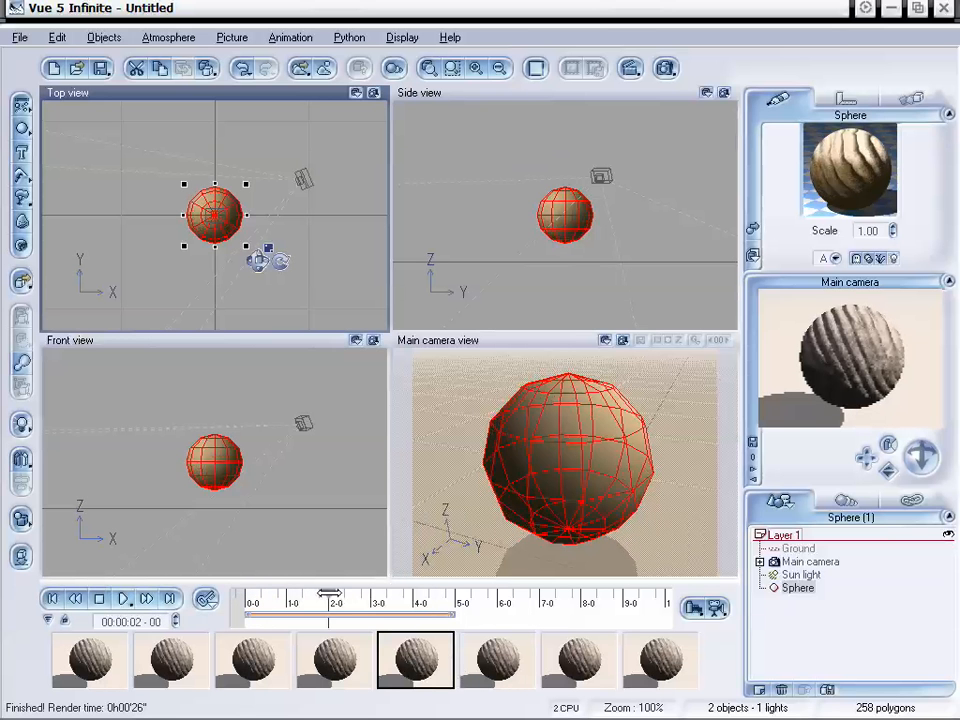
{"action": "mouse_move", "coordinate": [440, 601]}
{"action": "left_mouse_down"}
{"action": "mouse_move", "coordinate": [452, 600]}
{"action": "mouse_move", "coordinate": [432, 601]}
{"action": "left_mouse_up"}
{"action": "mouse_move", "coordinate": [372, 604]}
{"action": "left_mouse_down"}
{"action": "mouse_move", "coordinate": [243, 606]}
{"action": "mouse_move", "coordinate": [585, 644]}
{"action": "mouse_move", "coordinate": [425, 615]}
{"action": "mouse_move", "coordinate": [452, 616]}
{"action": "mouse_move", "coordinate": [345, 610]}
{"action": "mouse_move", "coordinate": [412, 610]}
{"action": "mouse_move", "coordinate": [364, 613]}
{"action": "left_mouse_up"}
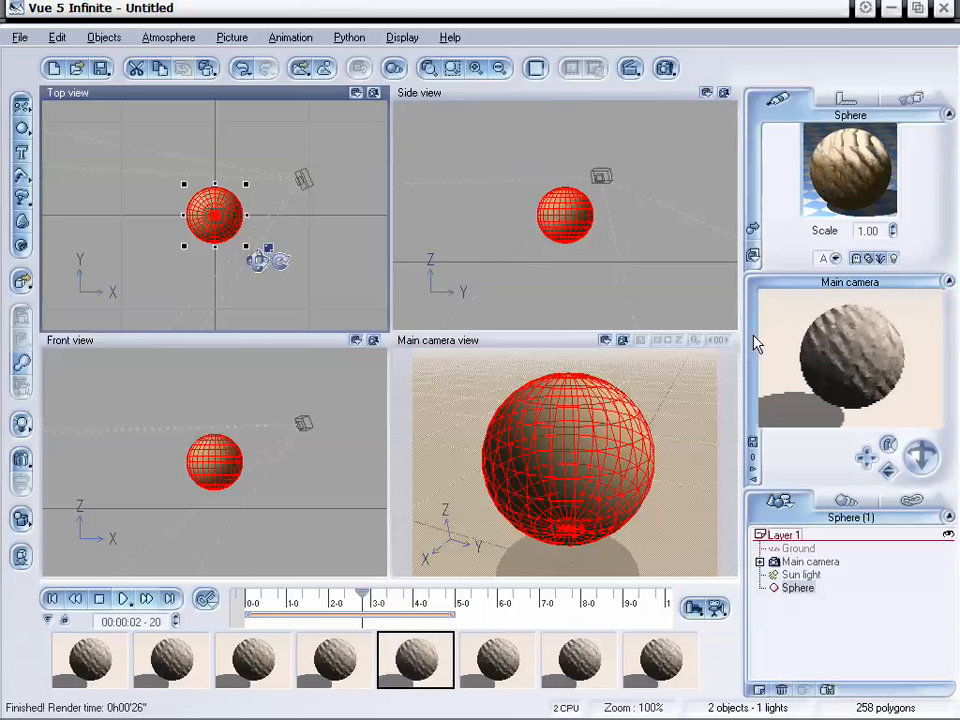
Step: Replace the sphere with a new standard terrain and move the main camera back to frame it
{"action": "left_click", "coordinate": [574, 408]}
{"action": "key", "text": "Delete"}
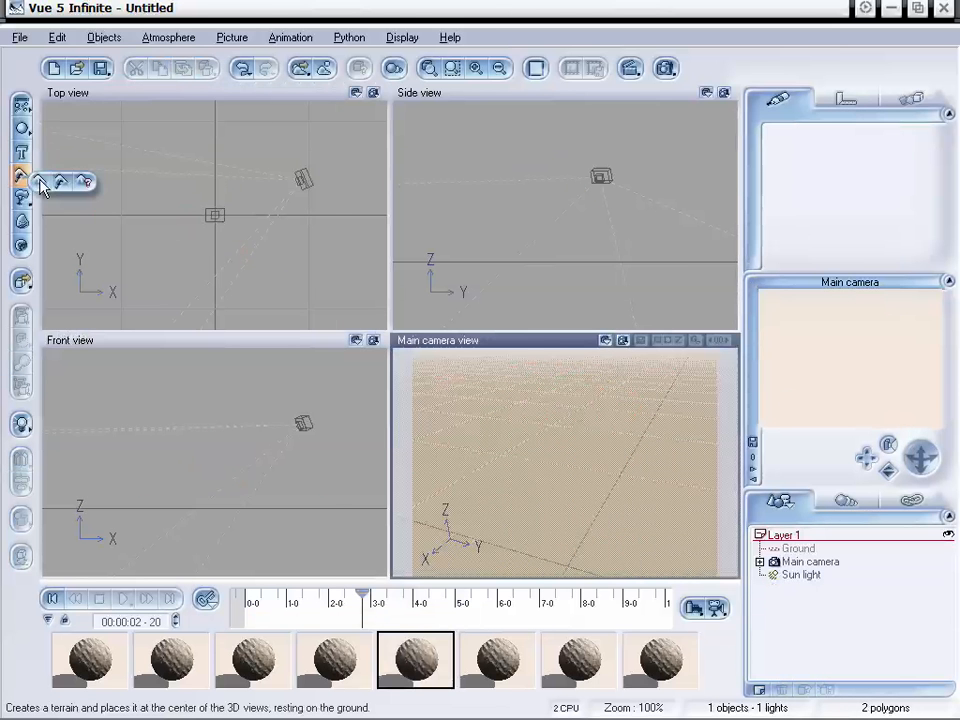
{"action": "left_click", "coordinate": [40, 182]}
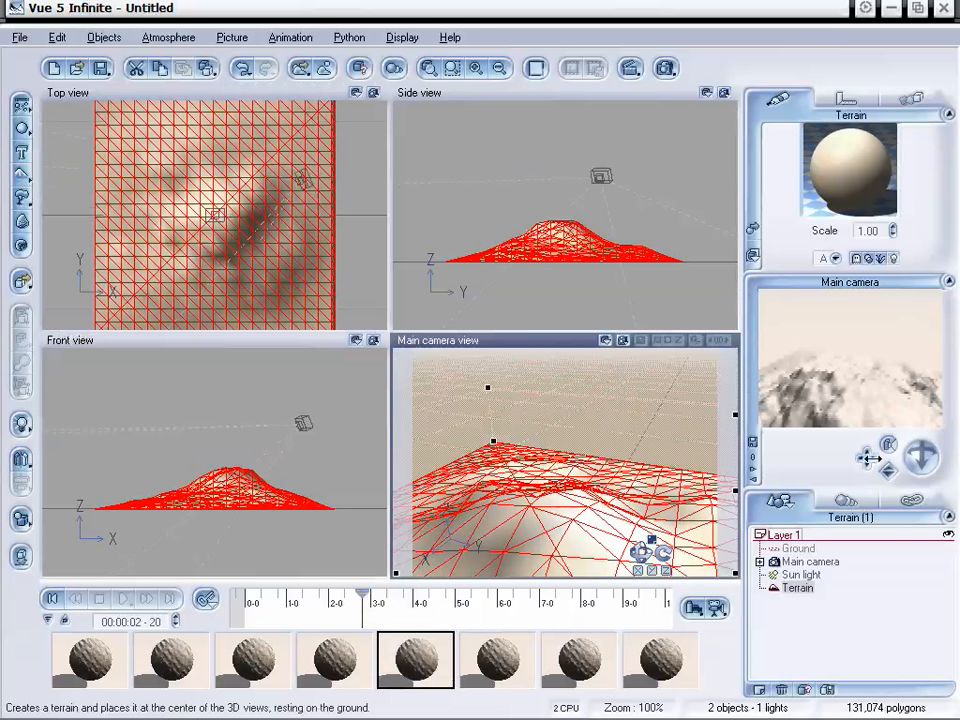
{"action": "left_click_drag", "start_coordinate": [869, 459], "coordinate": [888, 500]}
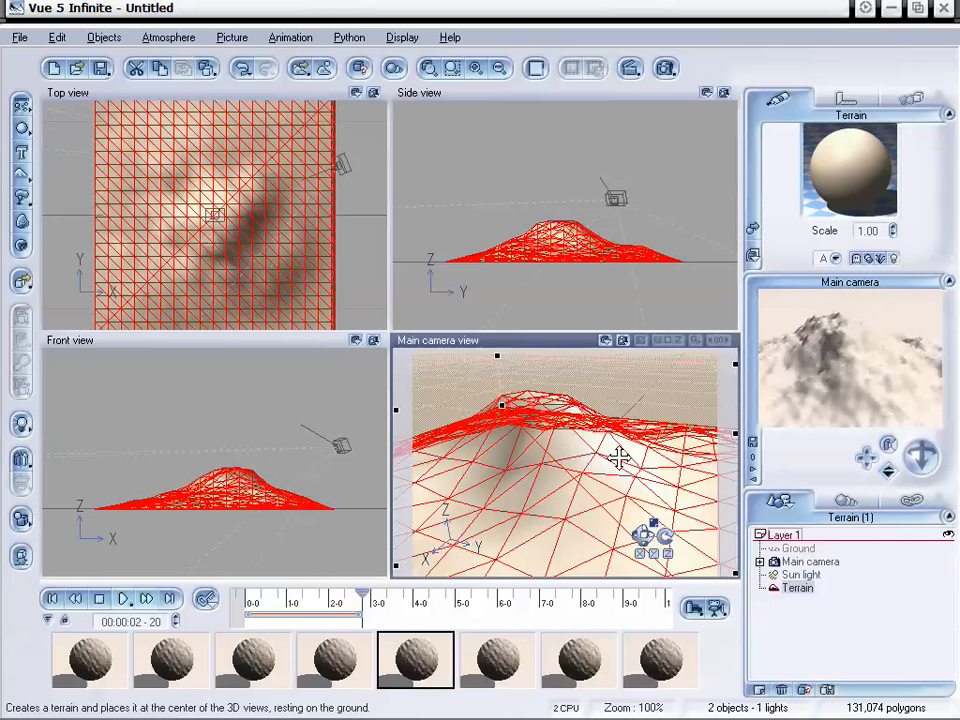
Step: Dig wide hollows across the terrain's peaks with an enlarged brush in the Terrain Editor and accept the new shape
{"action": "double_click", "coordinate": [620, 456]}
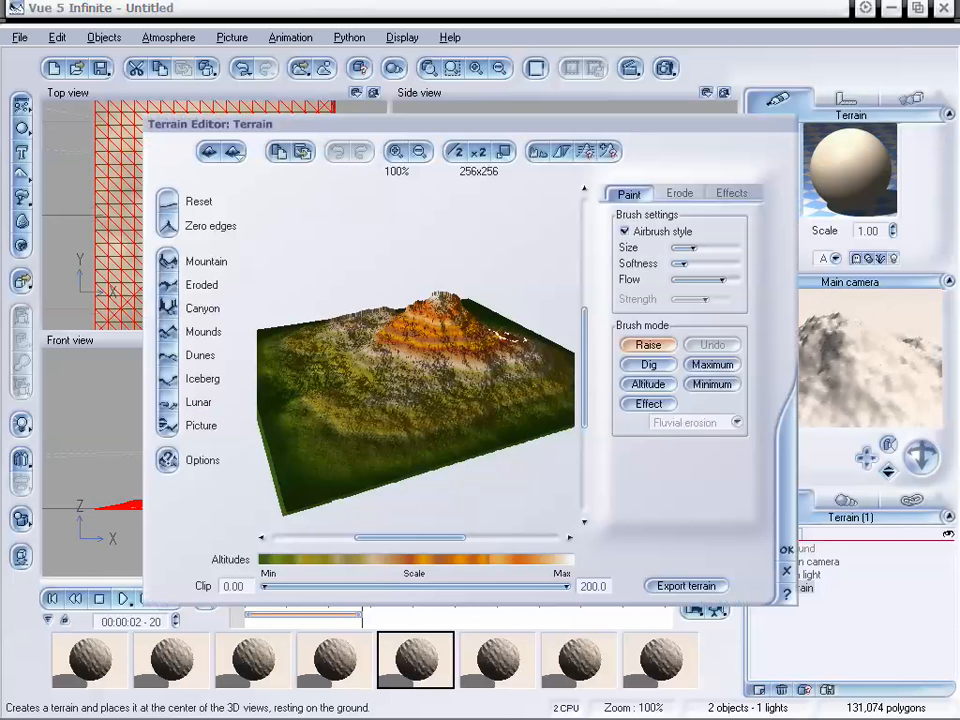
{"action": "right_click_drag", "start_coordinate": [494, 340], "coordinate": [485, 363]}
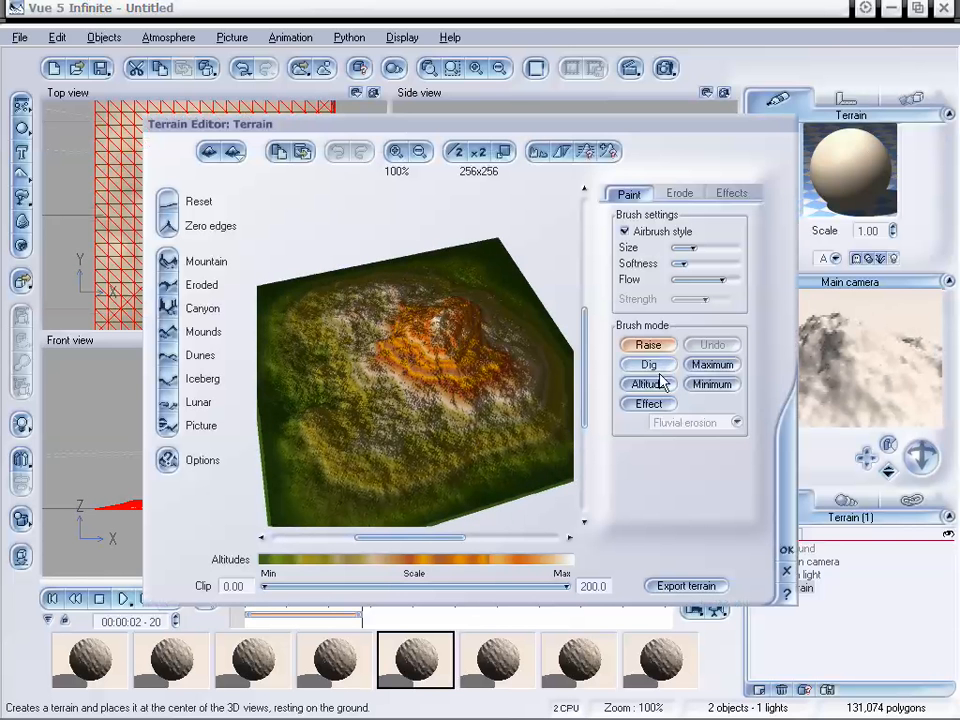
{"action": "mouse_move", "coordinate": [478, 330]}
{"action": "left_mouse_down"}
{"action": "mouse_move", "coordinate": [469, 379]}
{"action": "mouse_move", "coordinate": [426, 291]}
{"action": "mouse_move", "coordinate": [433, 361]}
{"action": "mouse_move", "coordinate": [444, 311]}
{"action": "mouse_move", "coordinate": [381, 371]}
{"action": "mouse_move", "coordinate": [450, 403]}
{"action": "mouse_move", "coordinate": [423, 442]}
{"action": "left_mouse_up"}
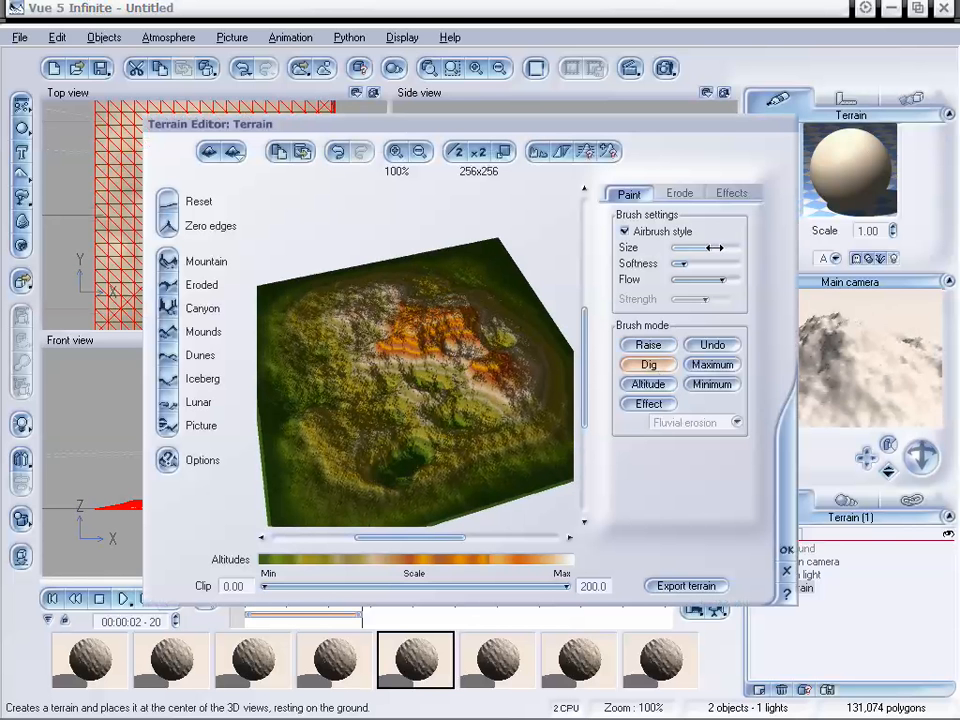
{"action": "mouse_move", "coordinate": [364, 379]}
{"action": "left_mouse_down"}
{"action": "mouse_move", "coordinate": [493, 321]}
{"action": "mouse_move", "coordinate": [343, 452]}
{"action": "mouse_move", "coordinate": [420, 330]}
{"action": "mouse_move", "coordinate": [471, 402]}
{"action": "mouse_move", "coordinate": [433, 284]}
{"action": "mouse_move", "coordinate": [419, 320]}
{"action": "mouse_move", "coordinate": [358, 354]}
{"action": "mouse_move", "coordinate": [486, 339]}
{"action": "mouse_move", "coordinate": [418, 424]}
{"action": "left_mouse_up"}
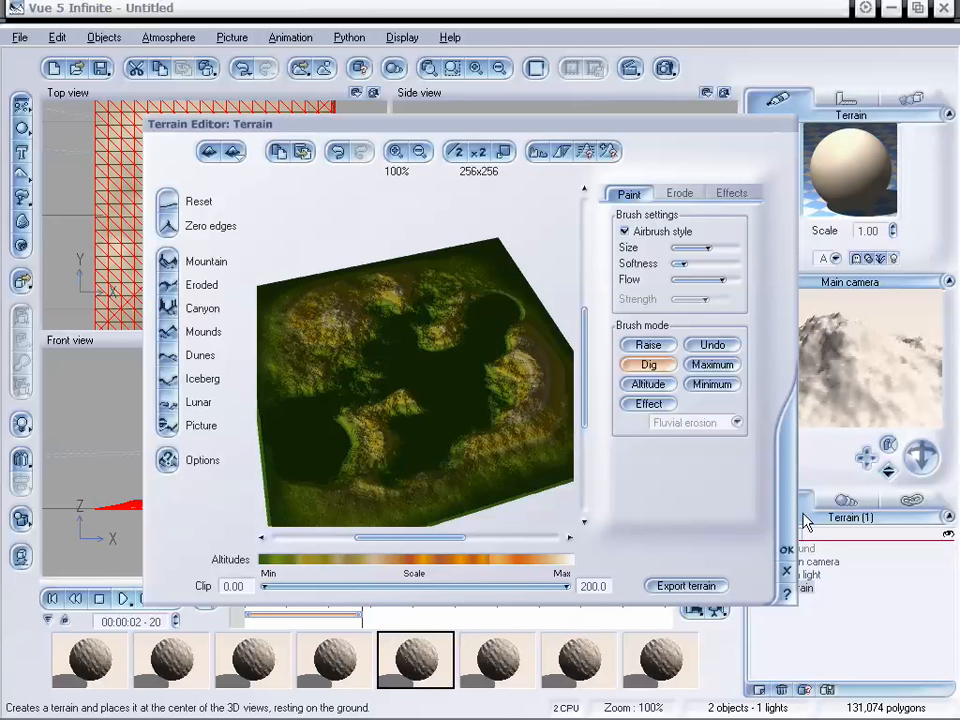
{"action": "left_click", "coordinate": [785, 549]}
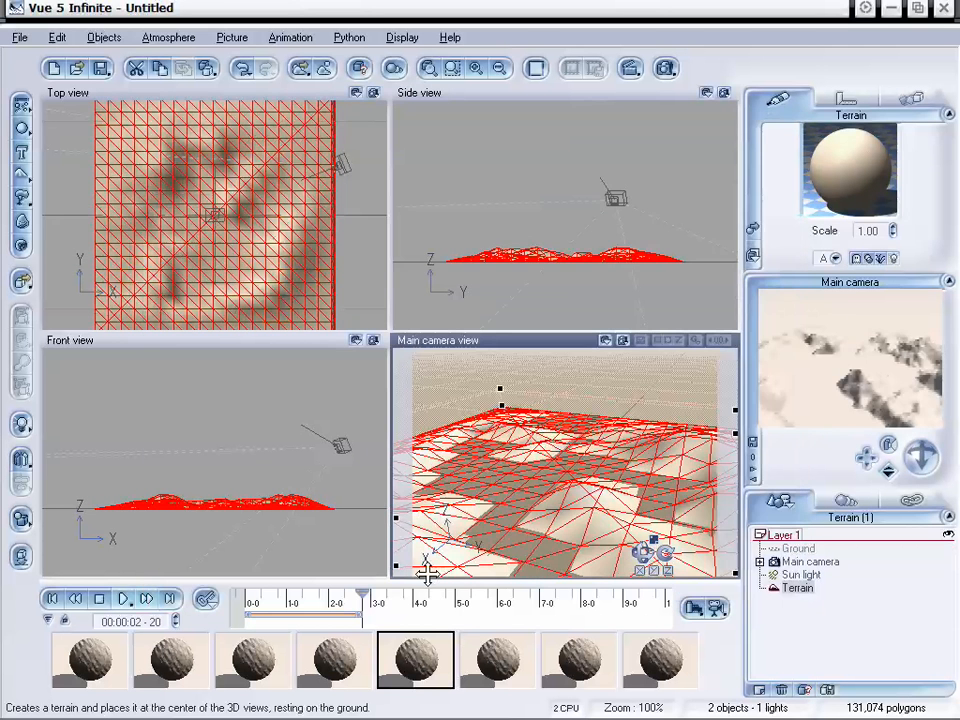
Step: Return the current time to 0 seconds, raise new peaks on the terrain in the Terrain Editor, and accept the shape
{"action": "left_click_drag", "start_coordinate": [368, 601], "coordinate": [287, 601]}
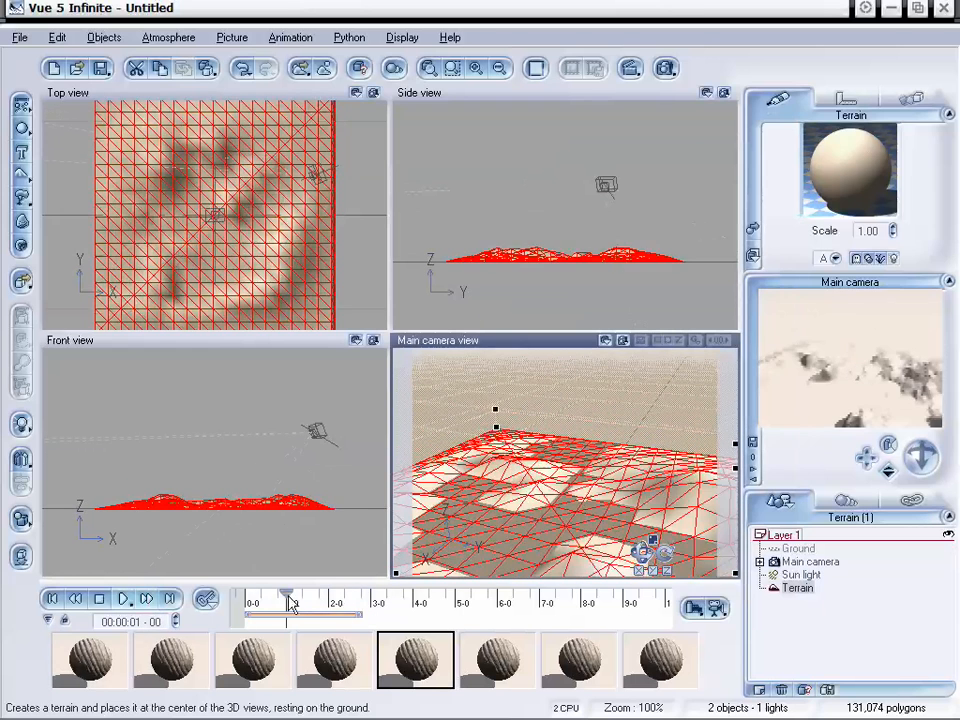
{"action": "left_click", "coordinate": [51, 598]}
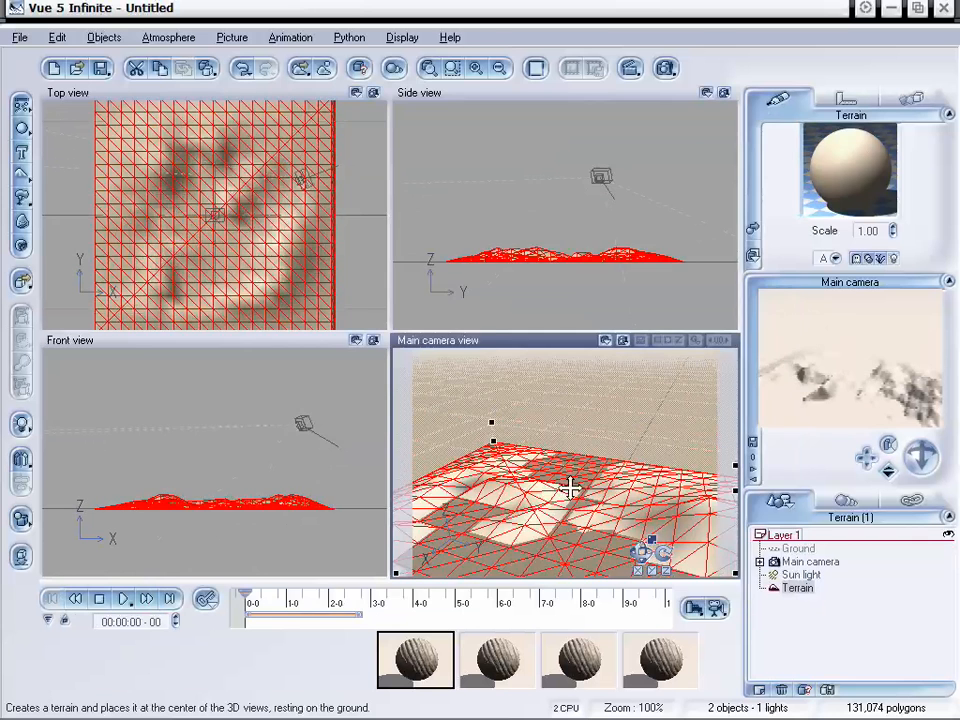
{"action": "double_click", "coordinate": [574, 497]}
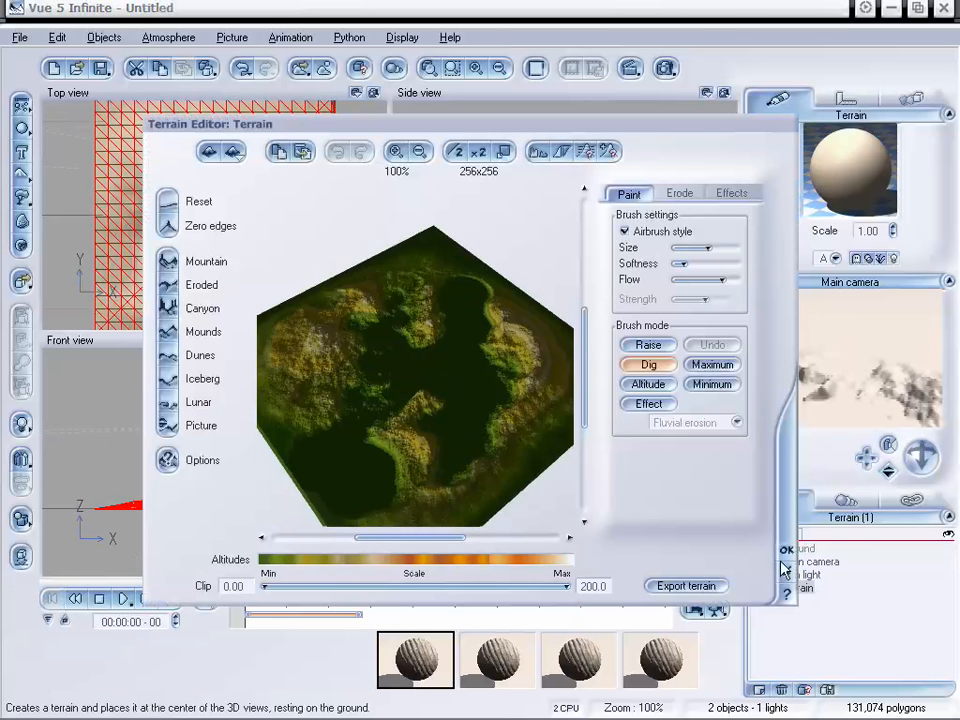
{"action": "left_click", "coordinate": [786, 573]}
{"action": "double_click", "coordinate": [476, 533]}
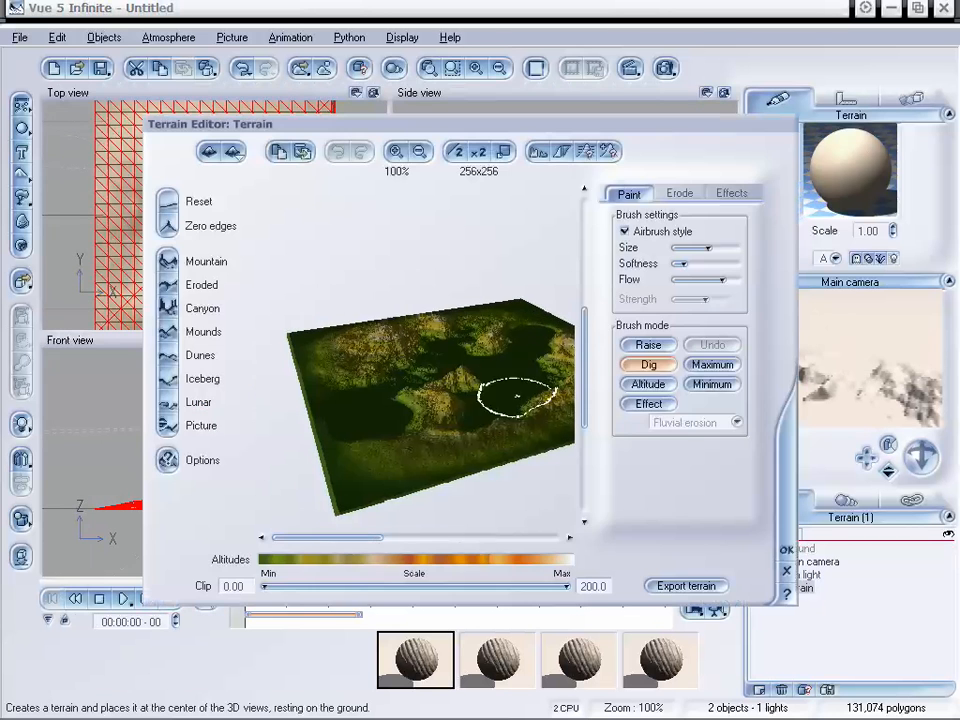
{"action": "mouse_move", "coordinate": [455, 400]}
{"action": "left_mouse_down"}
{"action": "mouse_move", "coordinate": [418, 403]}
{"action": "mouse_move", "coordinate": [519, 379]}
{"action": "mouse_move", "coordinate": [505, 417]}
{"action": "mouse_move", "coordinate": [429, 360]}
{"action": "mouse_move", "coordinate": [379, 392]}
{"action": "left_mouse_up"}
{"action": "left_click", "coordinate": [786, 549]}
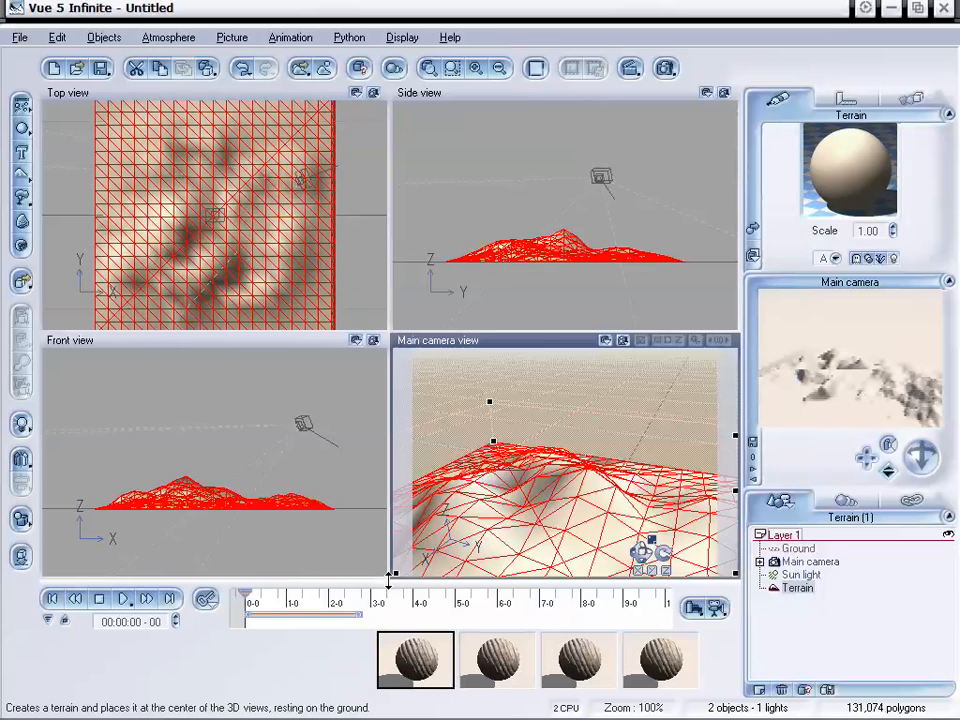
Step: Move the current time to 2 seconds 20 frames, dig away the terrain's central peaks in the Terrain Editor, and accept the shape
{"action": "left_click", "coordinate": [270, 597]}
{"action": "left_click_drag", "start_coordinate": [270, 597], "coordinate": [365, 597]}
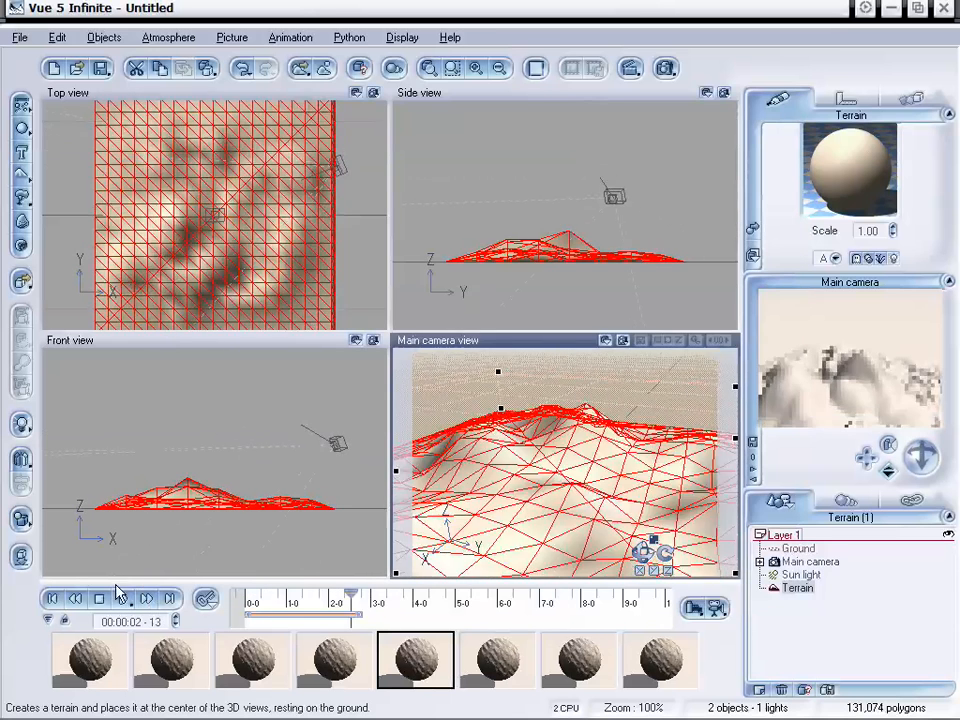
{"action": "double_click", "coordinate": [561, 474]}
{"action": "right_click_drag", "start_coordinate": [464, 363], "coordinate": [462, 379]}
{"action": "left_click", "coordinate": [658, 367]}
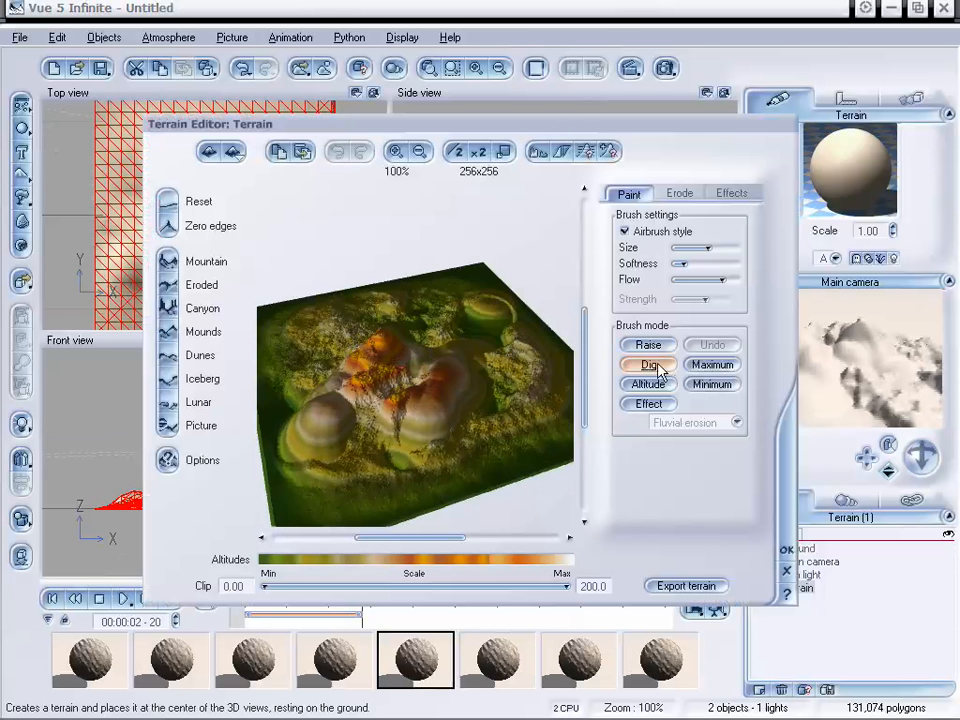
{"action": "mouse_move", "coordinate": [472, 374]}
{"action": "left_mouse_down"}
{"action": "mouse_move", "coordinate": [354, 402]}
{"action": "mouse_move", "coordinate": [454, 392]}
{"action": "mouse_move", "coordinate": [368, 378]}
{"action": "mouse_move", "coordinate": [347, 407]}
{"action": "mouse_move", "coordinate": [480, 440]}
{"action": "left_mouse_up"}
{"action": "left_click", "coordinate": [785, 551]}
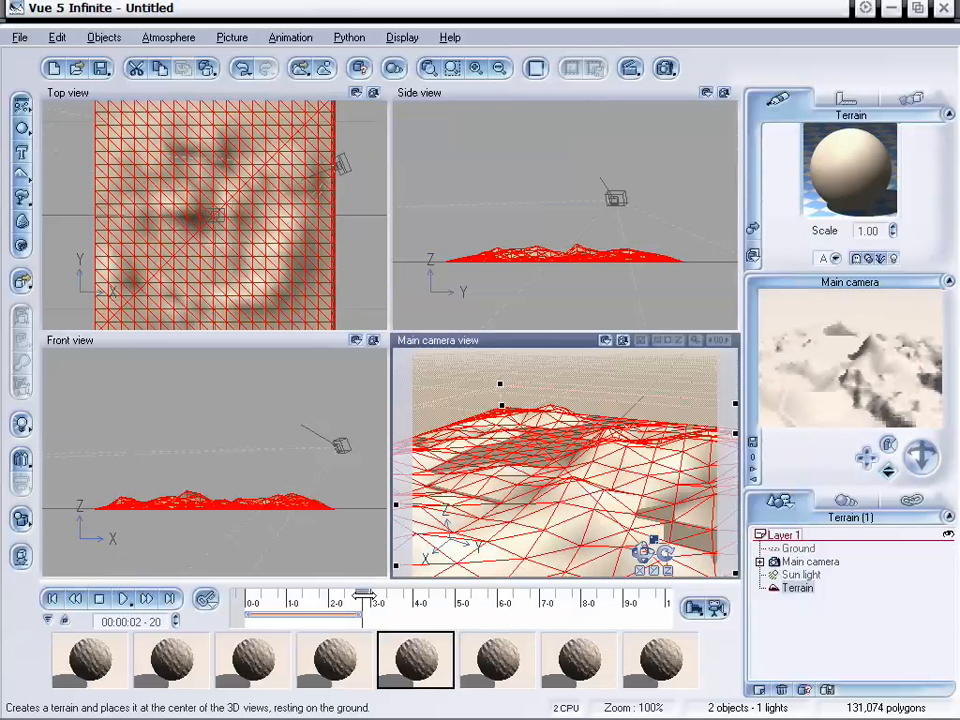
Step: At 1 second 18 frames, raise the dug-out middle of the terrain and accept the shape with the terrain geometry animated
{"action": "left_click_drag", "start_coordinate": [358, 605], "coordinate": [317, 603]}
{"action": "double_click", "coordinate": [539, 509]}
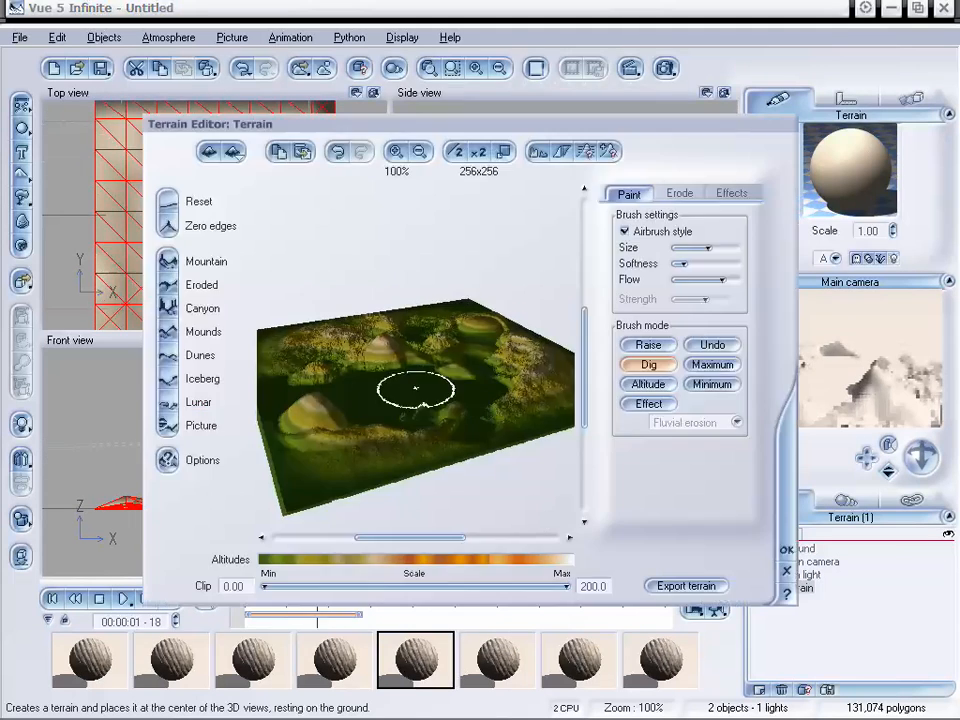
{"action": "left_click", "coordinate": [648, 344]}
{"action": "left_click_drag", "start_coordinate": [460, 387], "coordinate": [300, 275]}
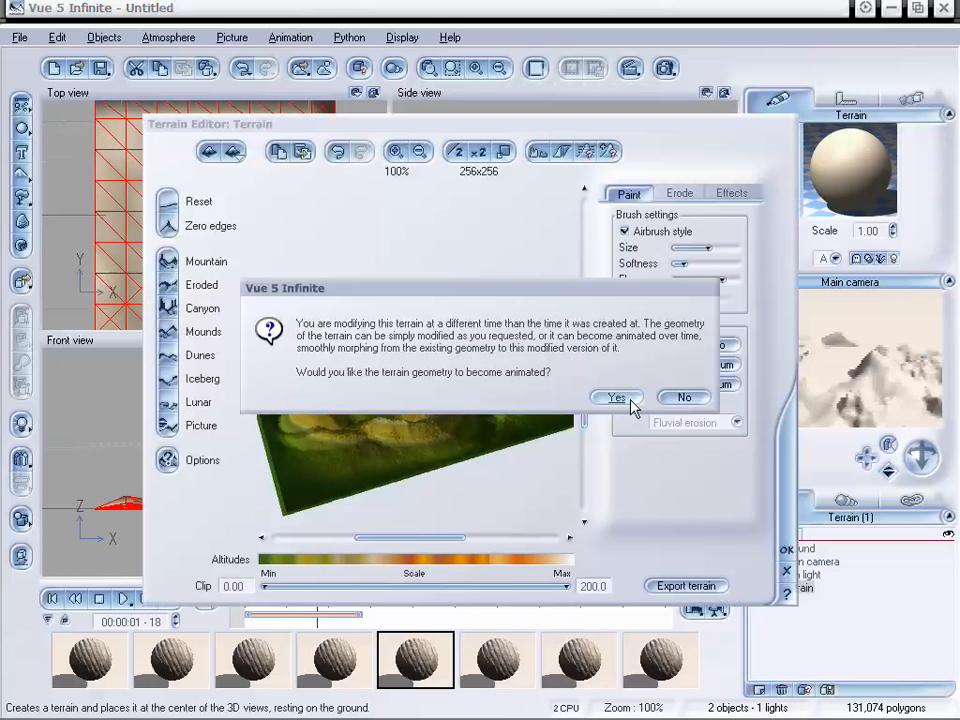
{"action": "left_click", "coordinate": [617, 398]}
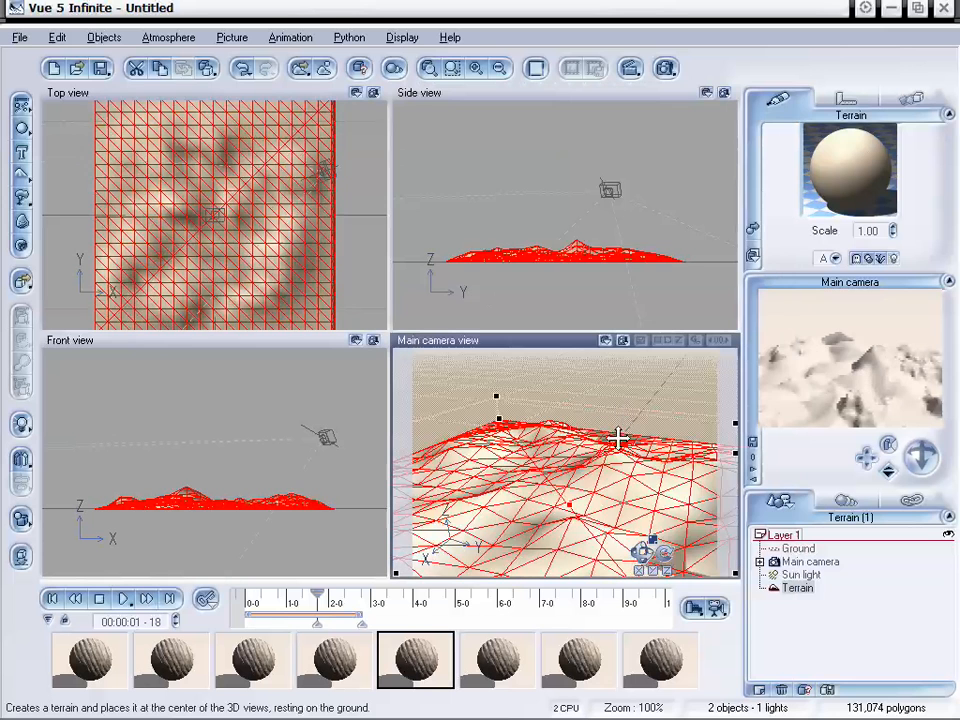
Step: At 2 seconds 19 frames, raise several tall peaks across the animated terrain in the Terrain Editor and accept the shape
{"action": "mouse_move", "coordinate": [325, 603]}
{"action": "left_mouse_down"}
{"action": "mouse_move", "coordinate": [360, 598]}
{"action": "mouse_move", "coordinate": [242, 600]}
{"action": "mouse_move", "coordinate": [312, 600]}
{"action": "left_mouse_up"}
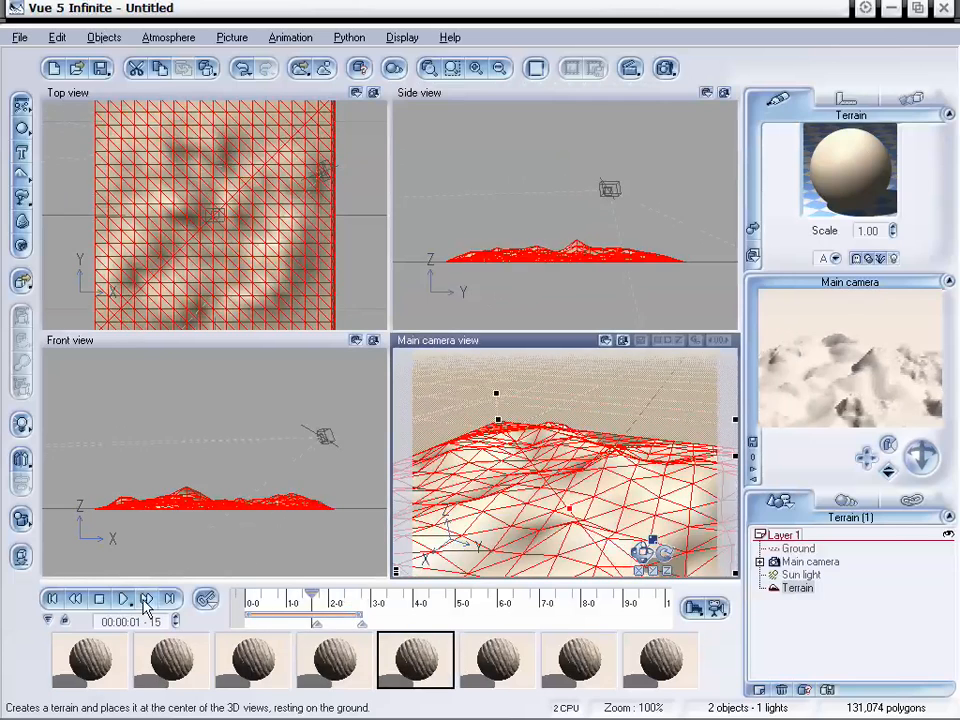
{"action": "left_click", "coordinate": [145, 601]}
{"action": "left_click", "coordinate": [149, 603]}
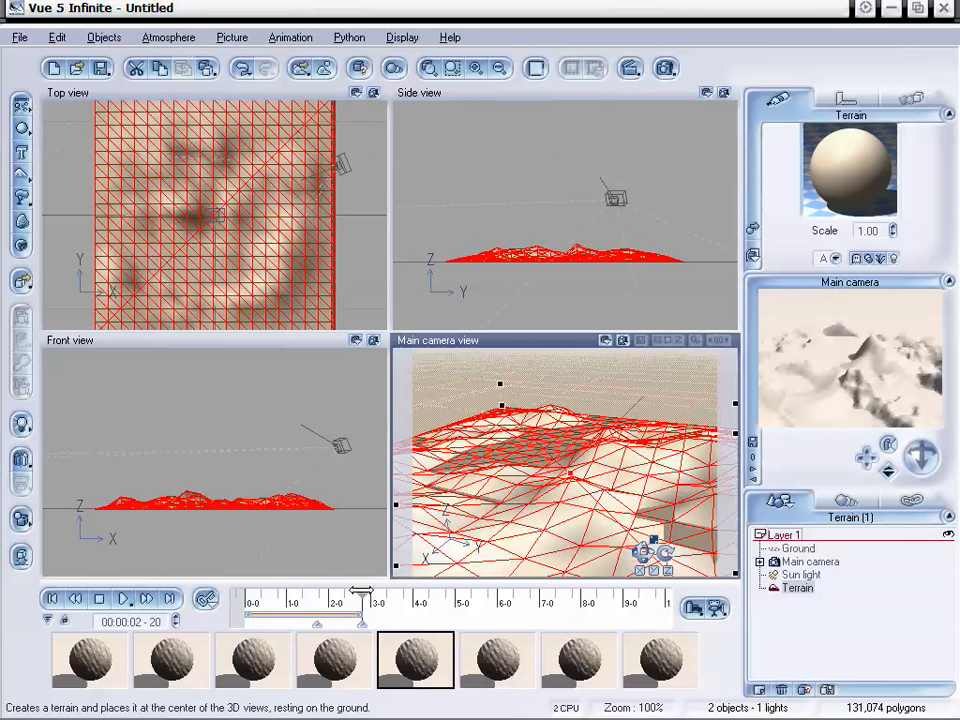
{"action": "double_click", "coordinate": [589, 460]}
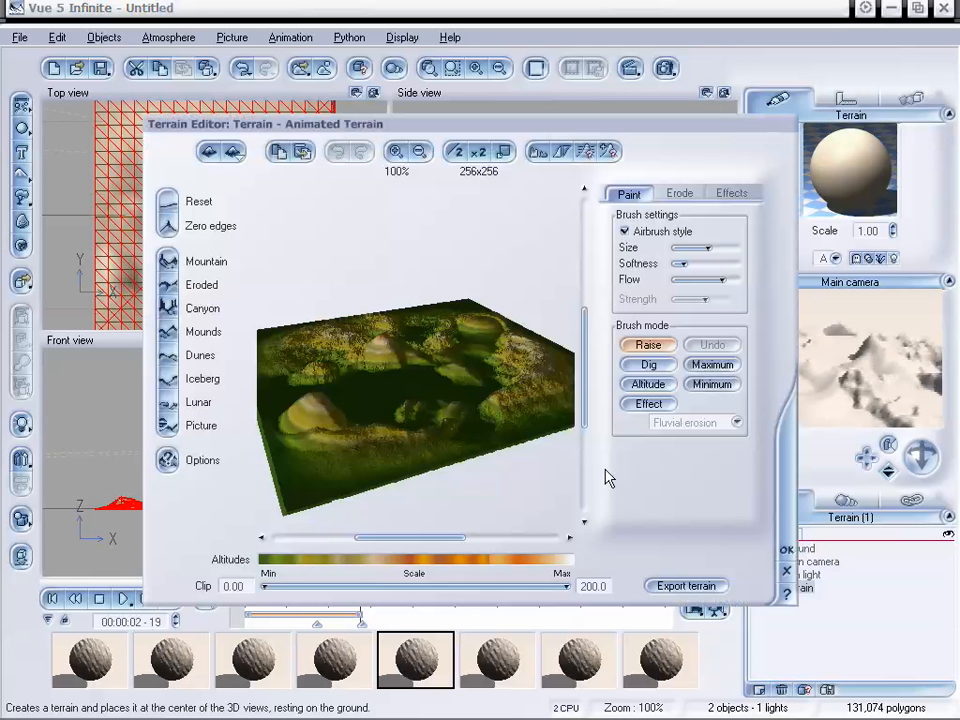
{"action": "mouse_move", "coordinate": [475, 363]}
{"action": "left_mouse_down"}
{"action": "mouse_move", "coordinate": [390, 395]}
{"action": "mouse_move", "coordinate": [321, 372]}
{"action": "mouse_move", "coordinate": [478, 370]}
{"action": "left_mouse_up"}
{"action": "right_click_drag", "start_coordinate": [461, 367], "coordinate": [495, 388]}
{"action": "mouse_move", "coordinate": [473, 350]}
{"action": "left_mouse_down"}
{"action": "mouse_move", "coordinate": [401, 341]}
{"action": "mouse_move", "coordinate": [328, 358]}
{"action": "mouse_move", "coordinate": [371, 300]}
{"action": "mouse_move", "coordinate": [407, 454]}
{"action": "mouse_move", "coordinate": [369, 411]}
{"action": "mouse_move", "coordinate": [529, 343]}
{"action": "left_mouse_up"}
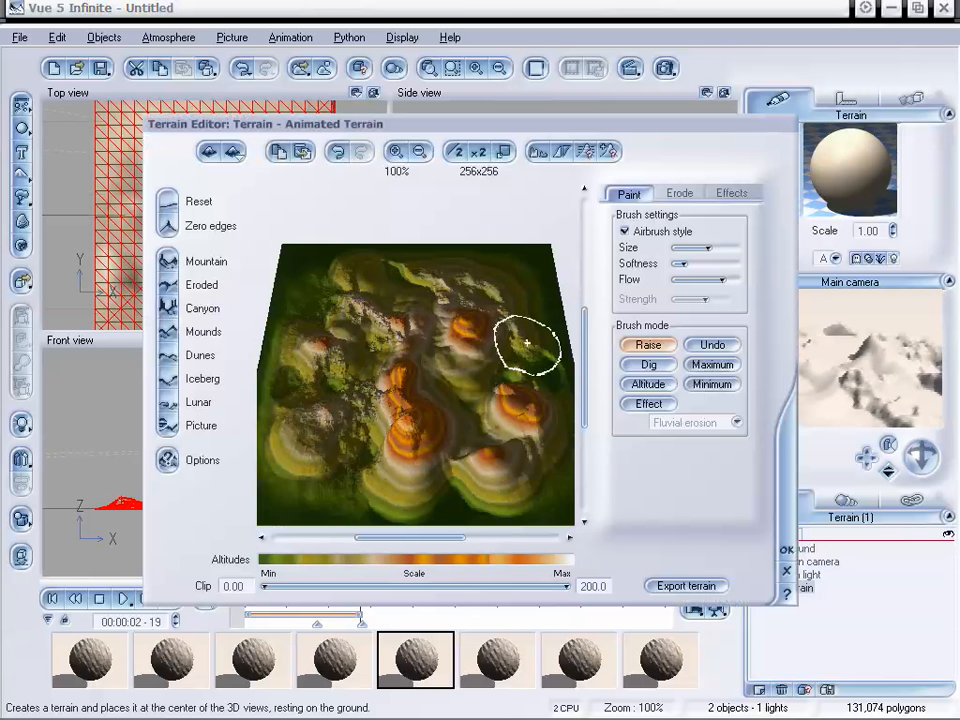
{"action": "left_click", "coordinate": [789, 551]}
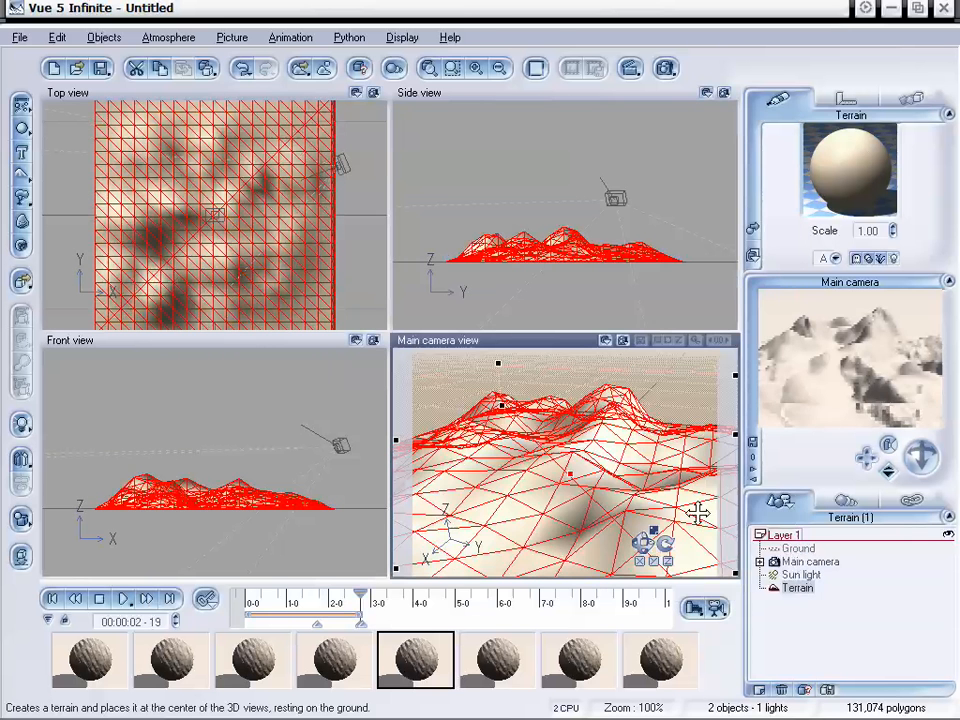
Step: At 0 seconds 22 frames, dig wide hollows through the middle of the animated terrain and accept the shape
{"action": "left_click_drag", "start_coordinate": [361, 596], "coordinate": [282, 593]}
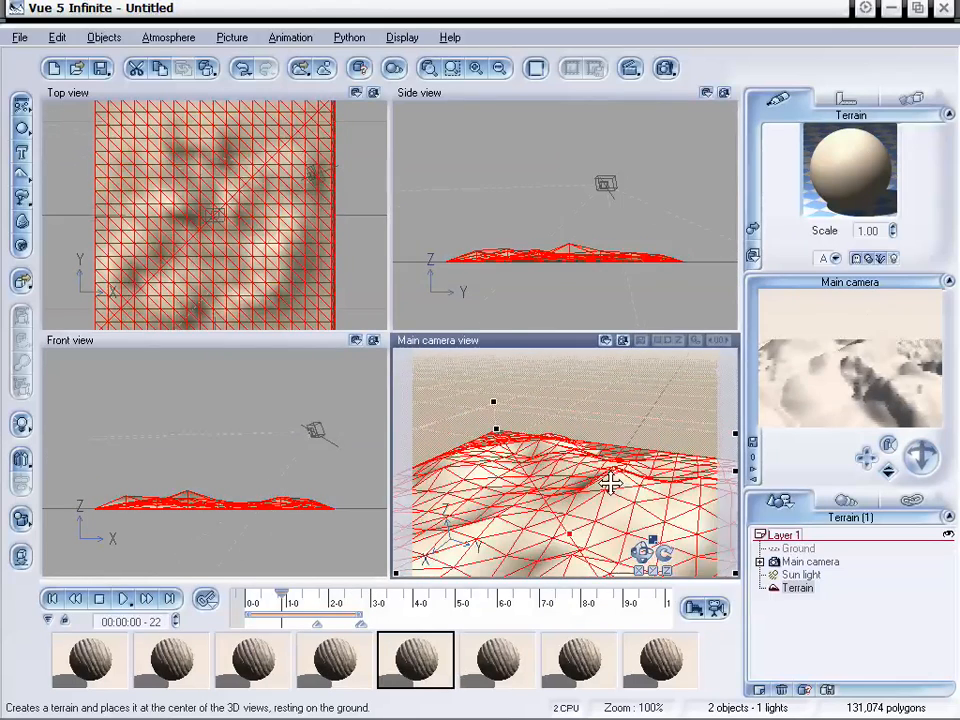
{"action": "double_click", "coordinate": [612, 487]}
{"action": "left_click", "coordinate": [649, 365]}
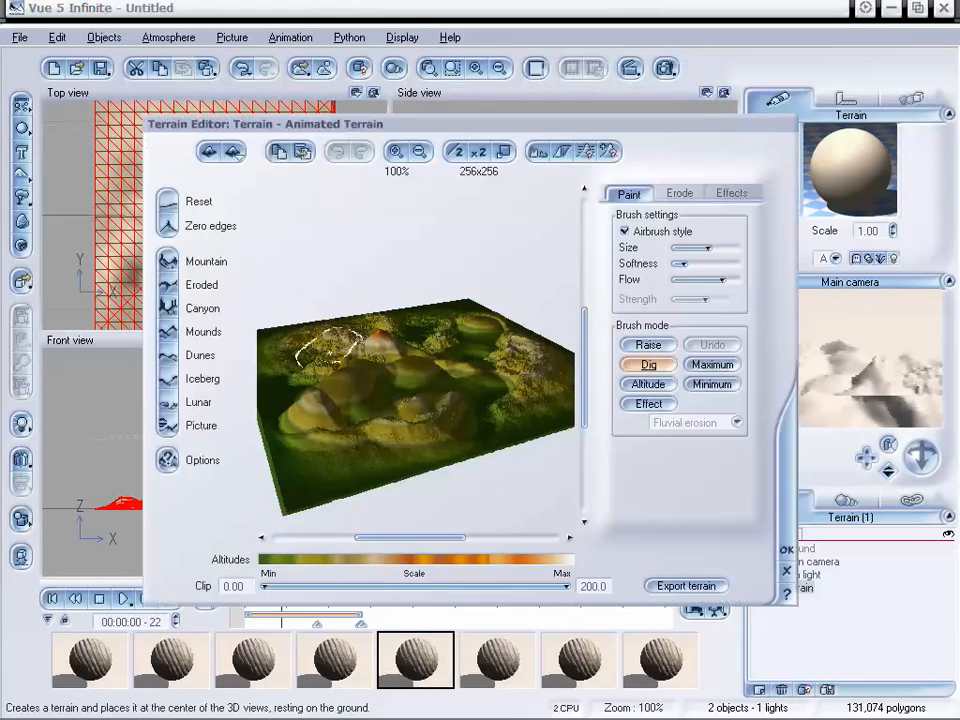
{"action": "mouse_move", "coordinate": [318, 346]}
{"action": "left_mouse_down"}
{"action": "mouse_move", "coordinate": [382, 367]}
{"action": "mouse_move", "coordinate": [439, 326]}
{"action": "mouse_move", "coordinate": [399, 399]}
{"action": "mouse_move", "coordinate": [497, 321]}
{"action": "mouse_move", "coordinate": [389, 457]}
{"action": "left_mouse_up"}
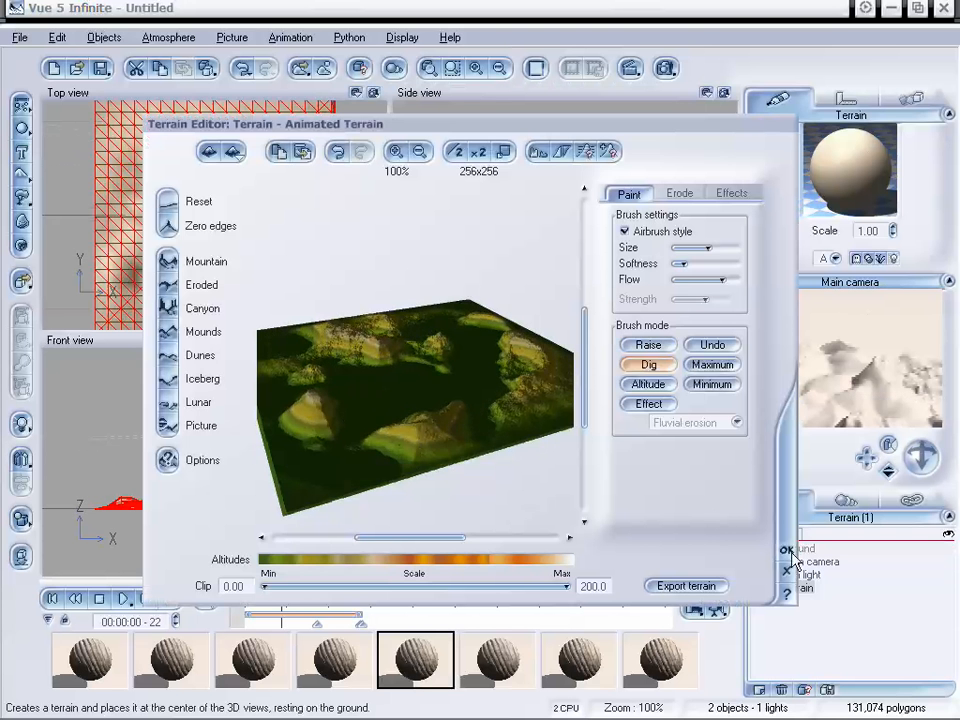
{"action": "left_click", "coordinate": [786, 549]}
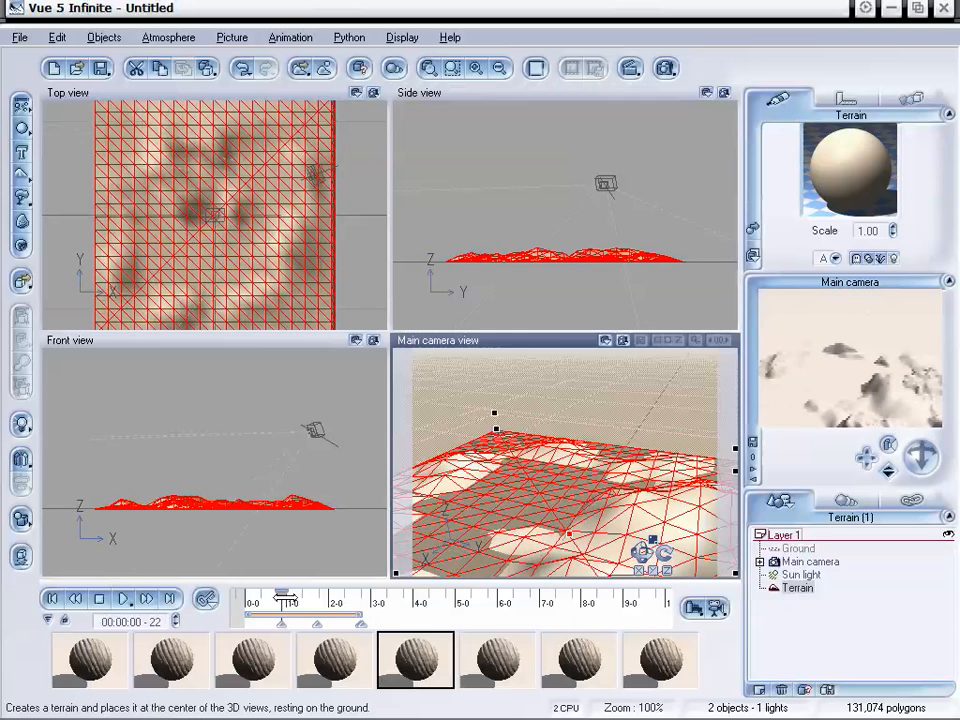
Step: Move the current time to 1 second 2 frames and lower the main camera toward the terrain
{"action": "mouse_move", "coordinate": [287, 601]}
{"action": "left_mouse_down"}
{"action": "mouse_move", "coordinate": [390, 600]}
{"action": "mouse_move", "coordinate": [283, 601]}
{"action": "mouse_move", "coordinate": [293, 601]}
{"action": "left_mouse_up"}
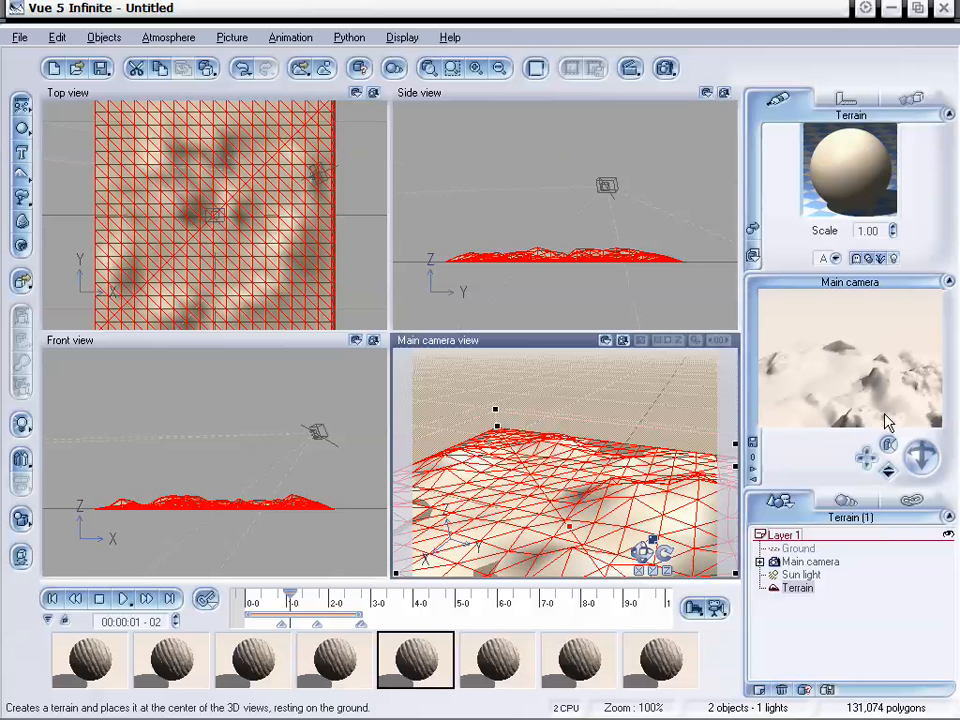
{"action": "left_click_drag", "start_coordinate": [867, 457], "coordinate": [886, 238]}
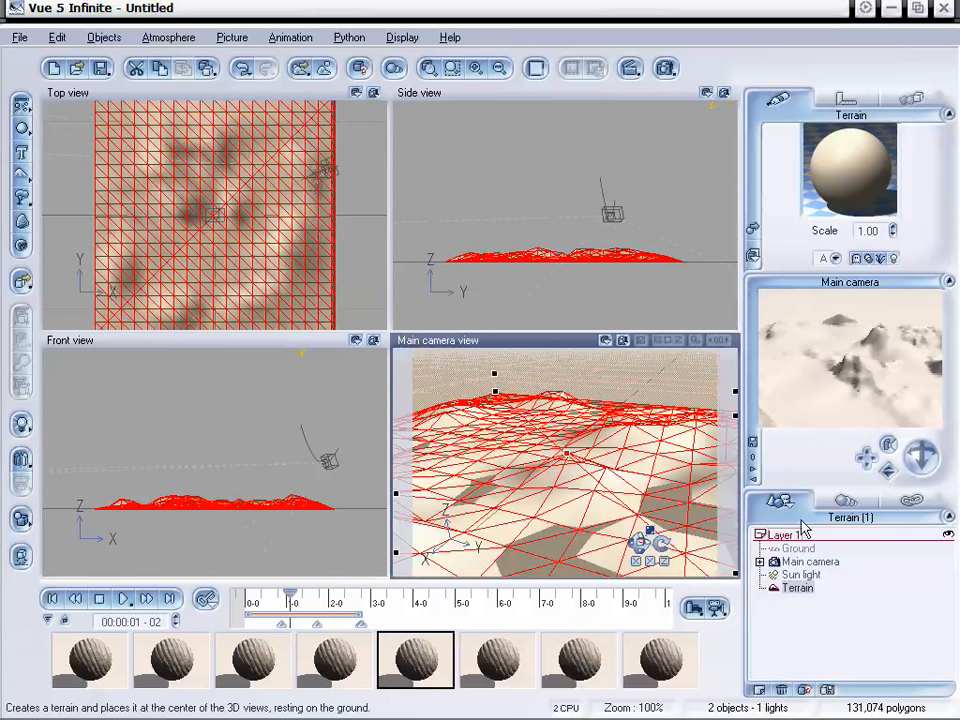
{"action": "double_click", "coordinate": [865, 160]}
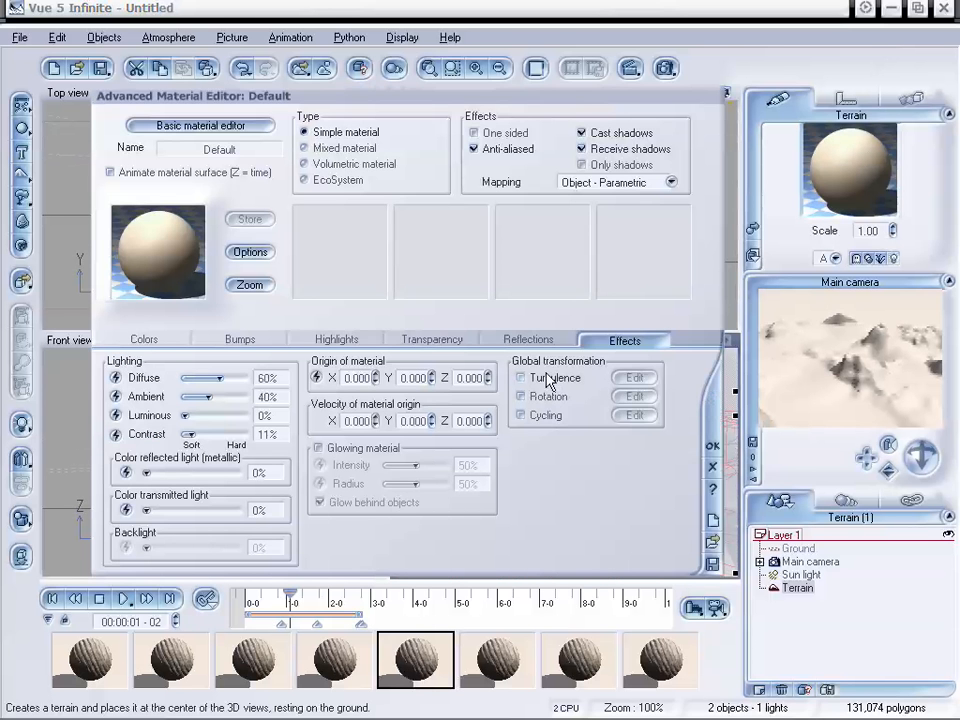
{"action": "left_click", "coordinate": [551, 381]}
{"action": "left_click", "coordinate": [619, 398]}
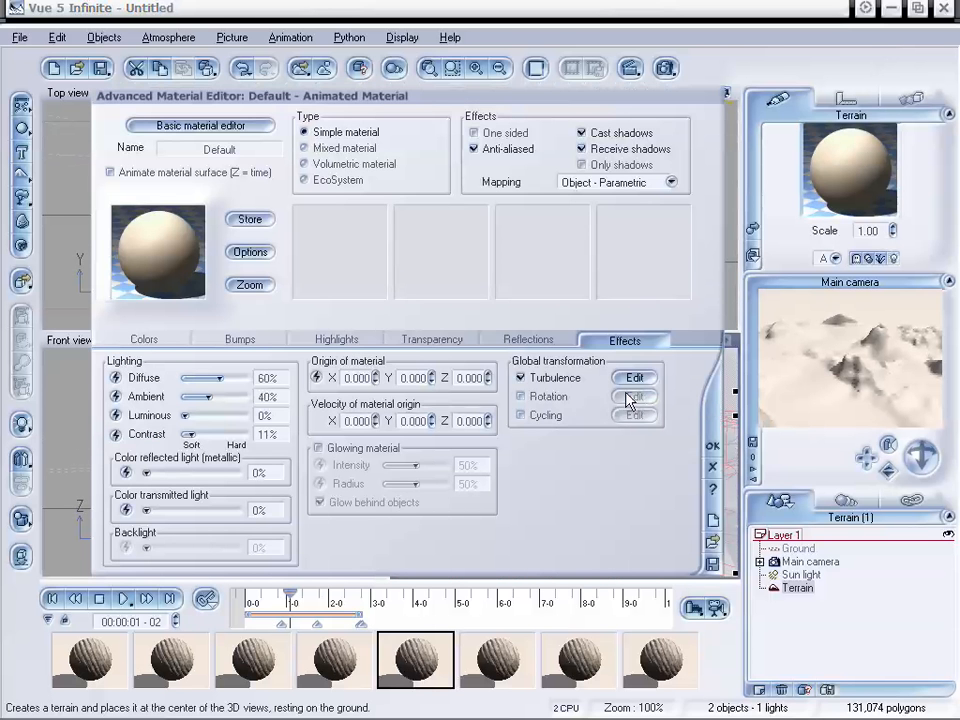
{"action": "left_click", "coordinate": [623, 398]}
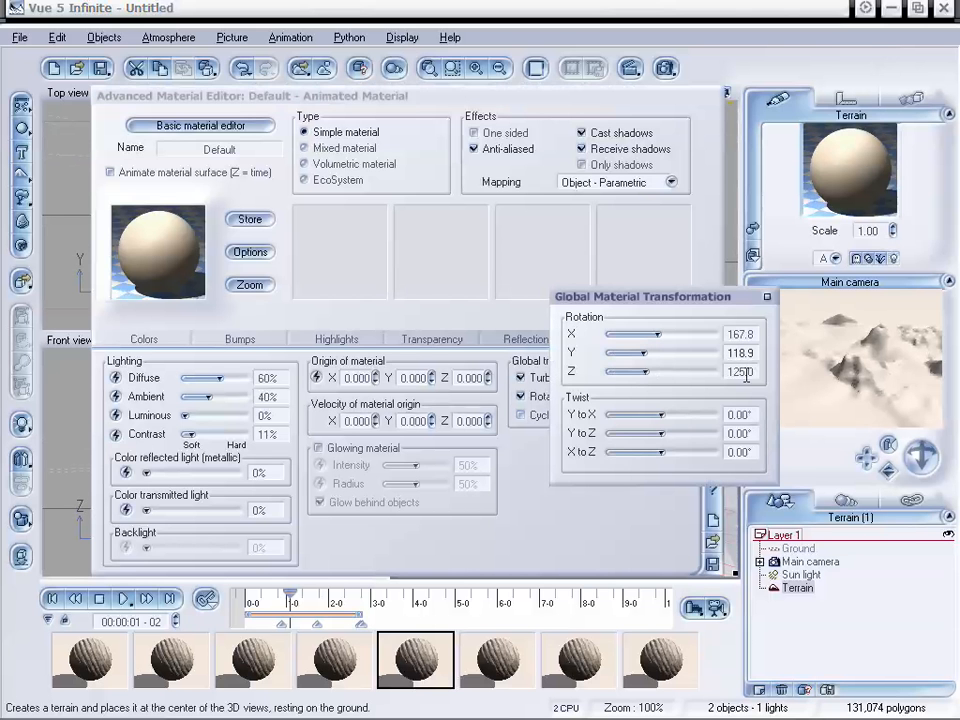
{"action": "left_click", "coordinate": [768, 297]}
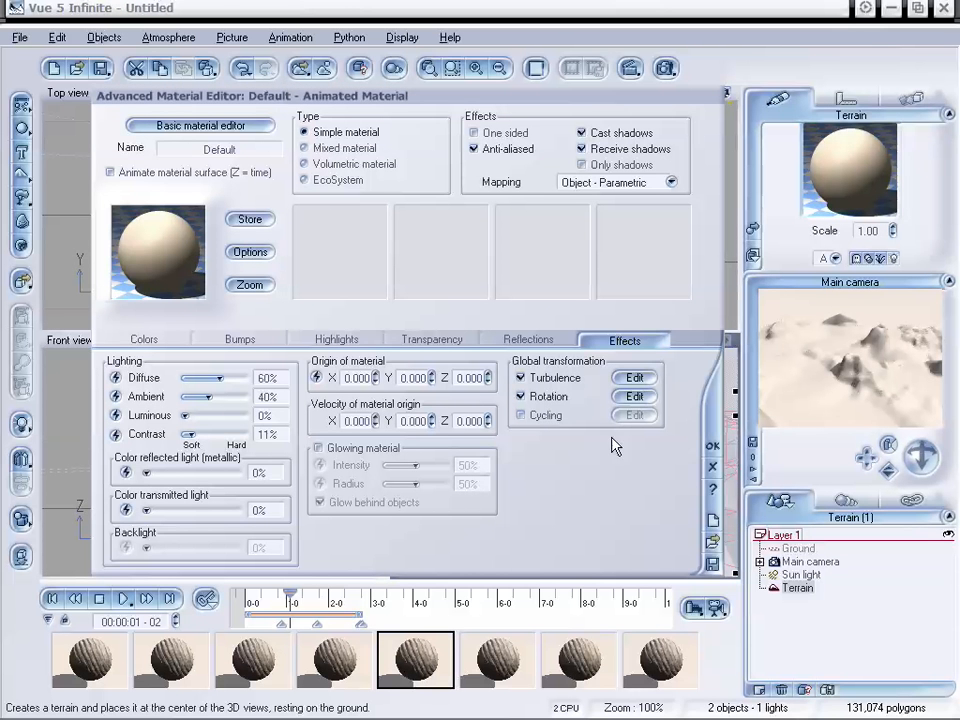
{"action": "left_click", "coordinate": [714, 468]}
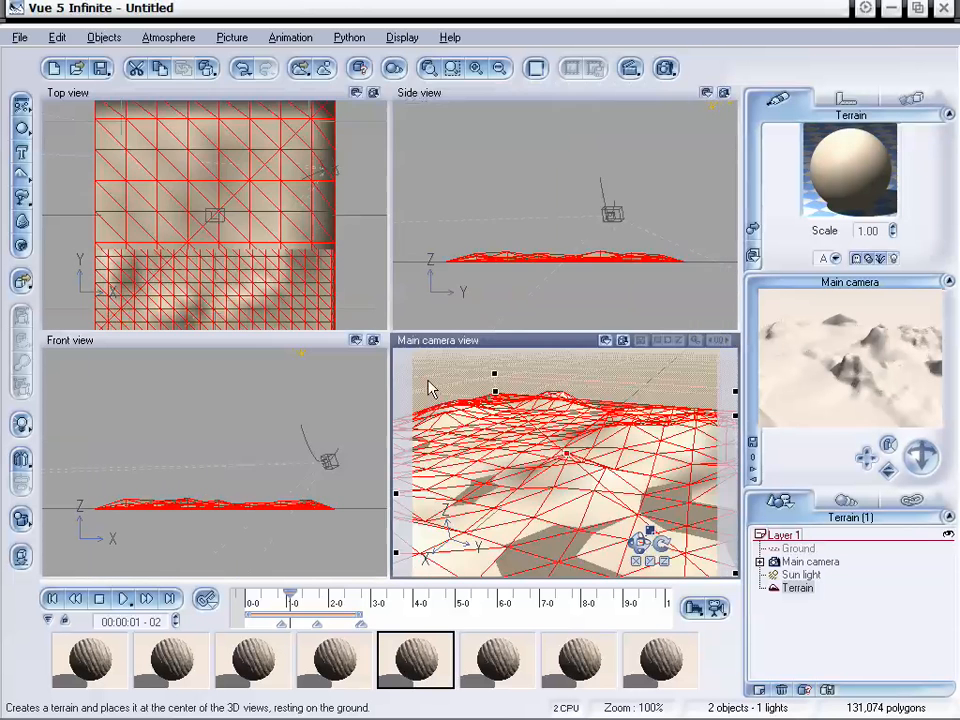